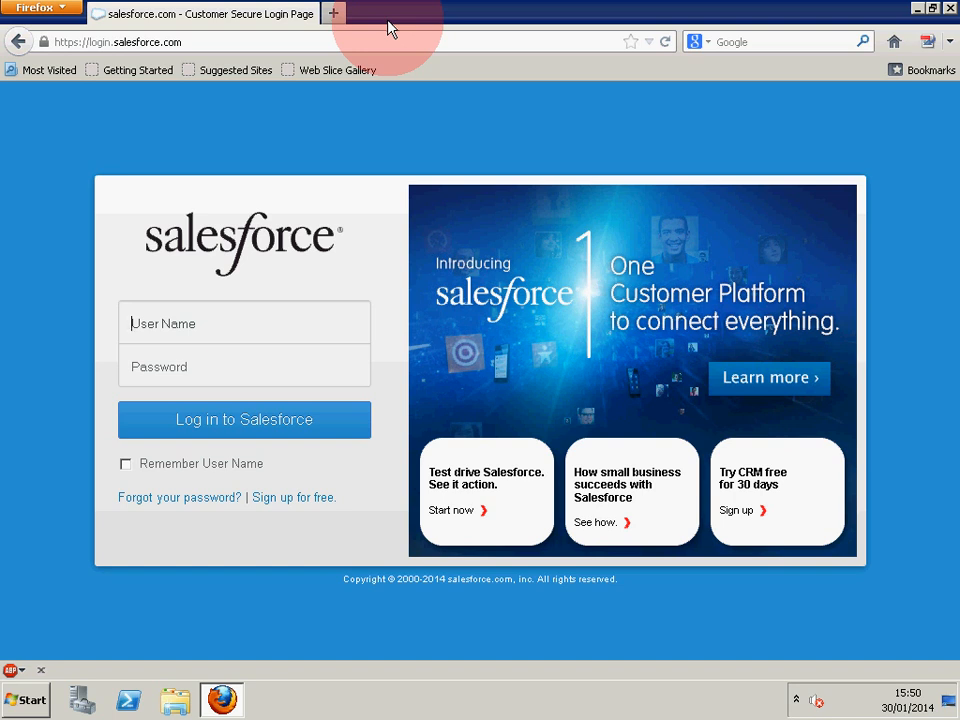
Sign in to Salesforce with the saved user name and the account password.
type("andy")
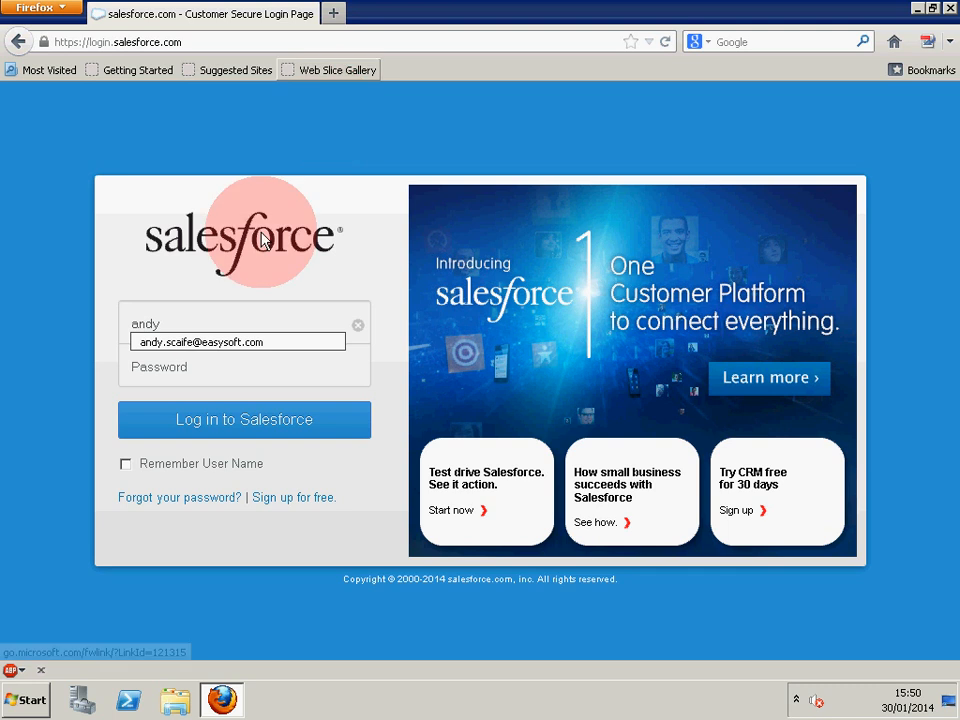
left_click(236, 342)
left_click(242, 369)
type("**********")
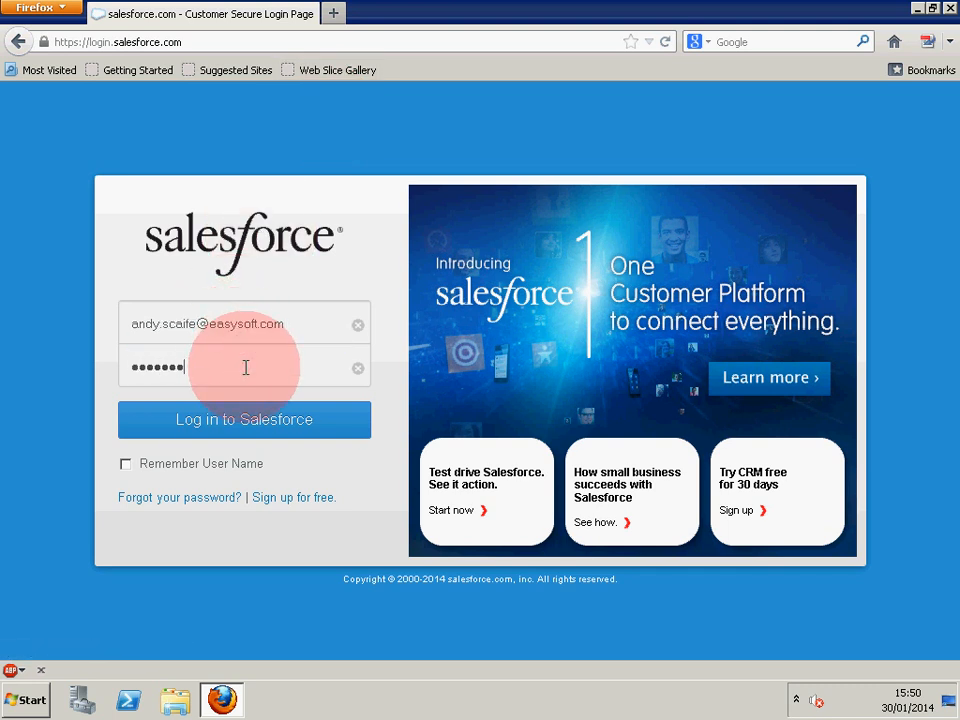
key("Return")
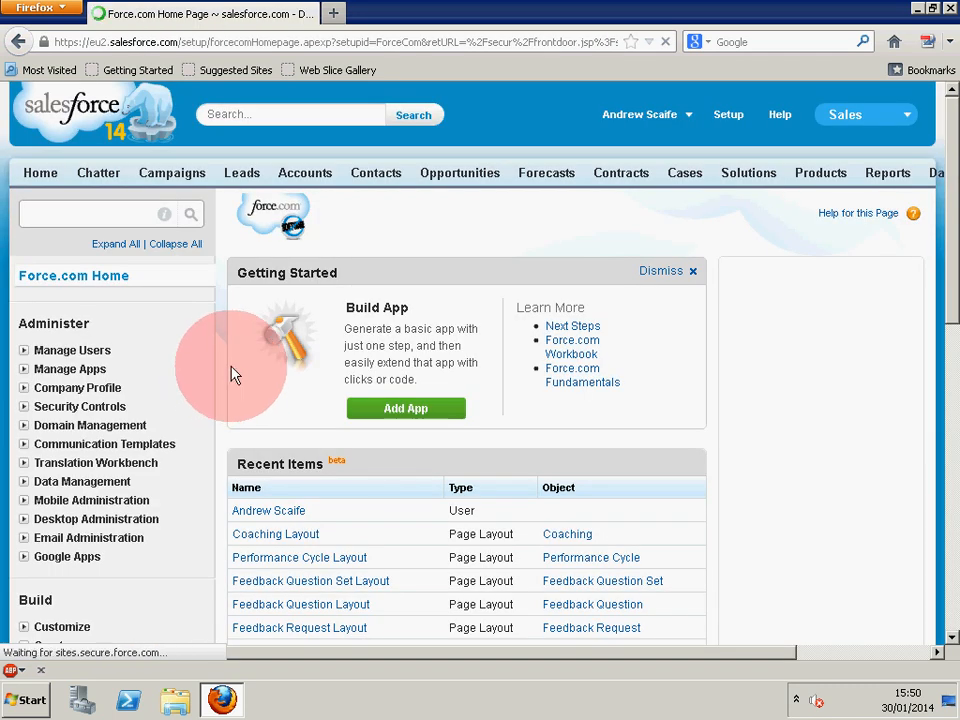
Show the All Accounts list of 13 accounts and open a new browser tab.
left_click(305, 183)
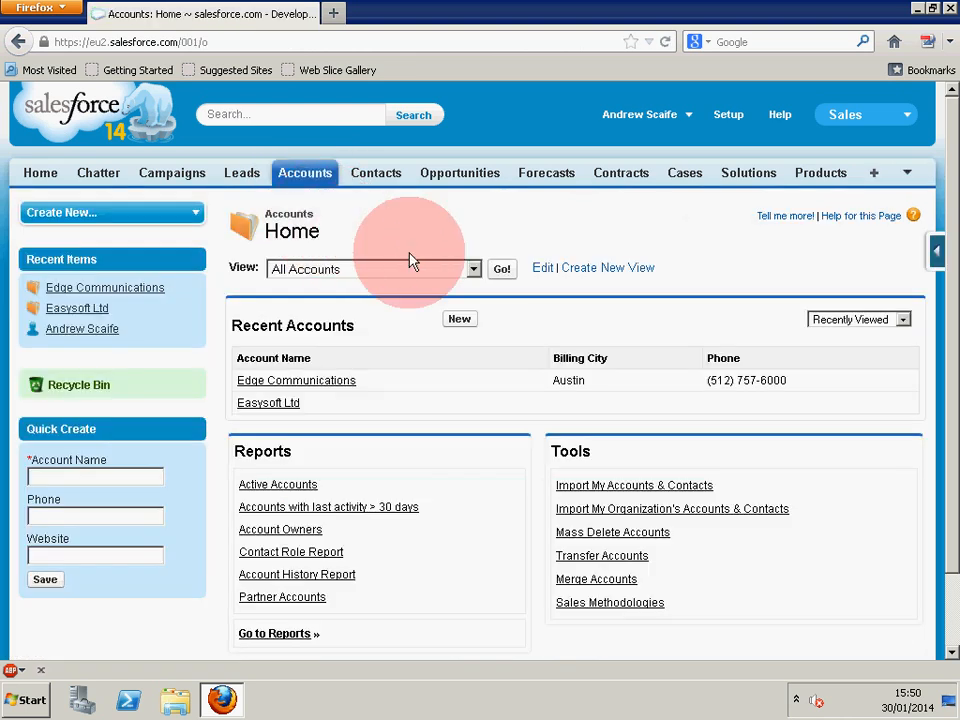
left_click(508, 276)
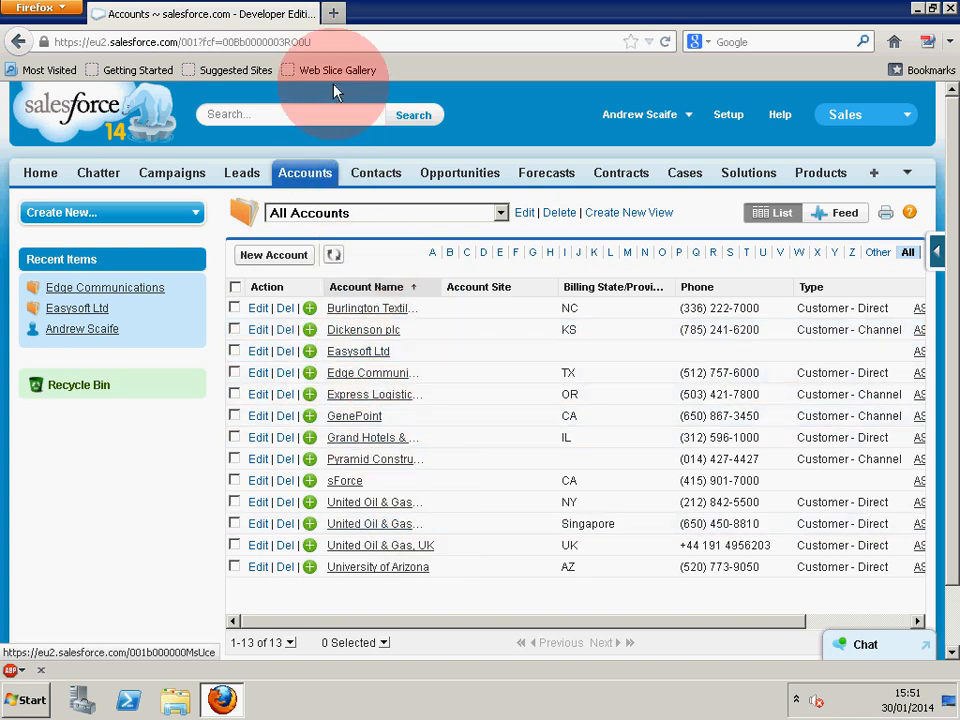
left_click(334, 13)
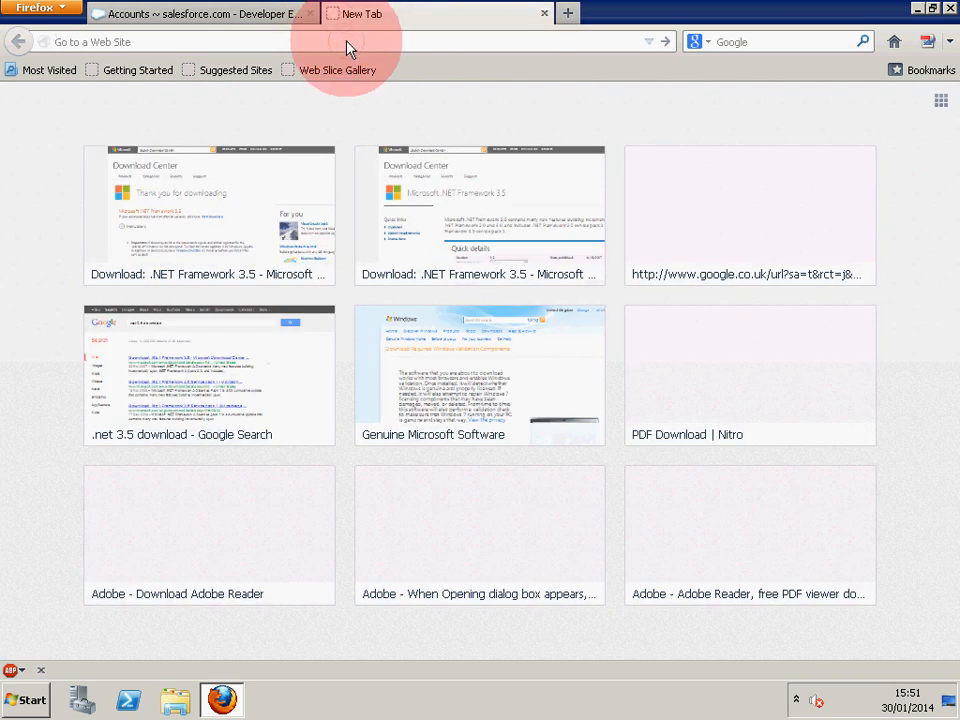
type("www.easysoft.com/")
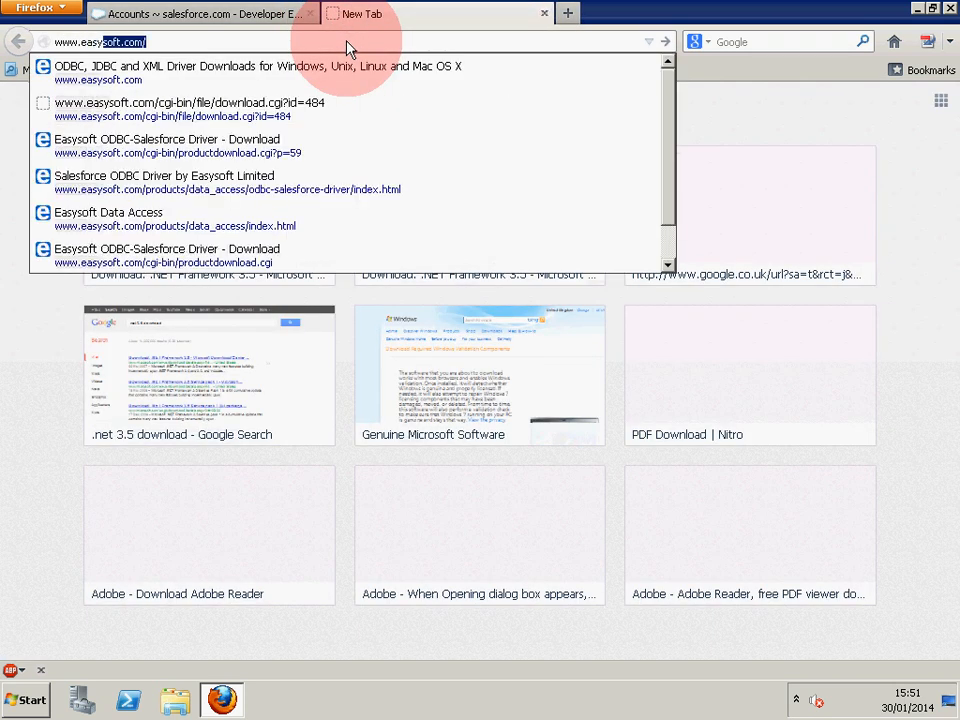
key("Return")
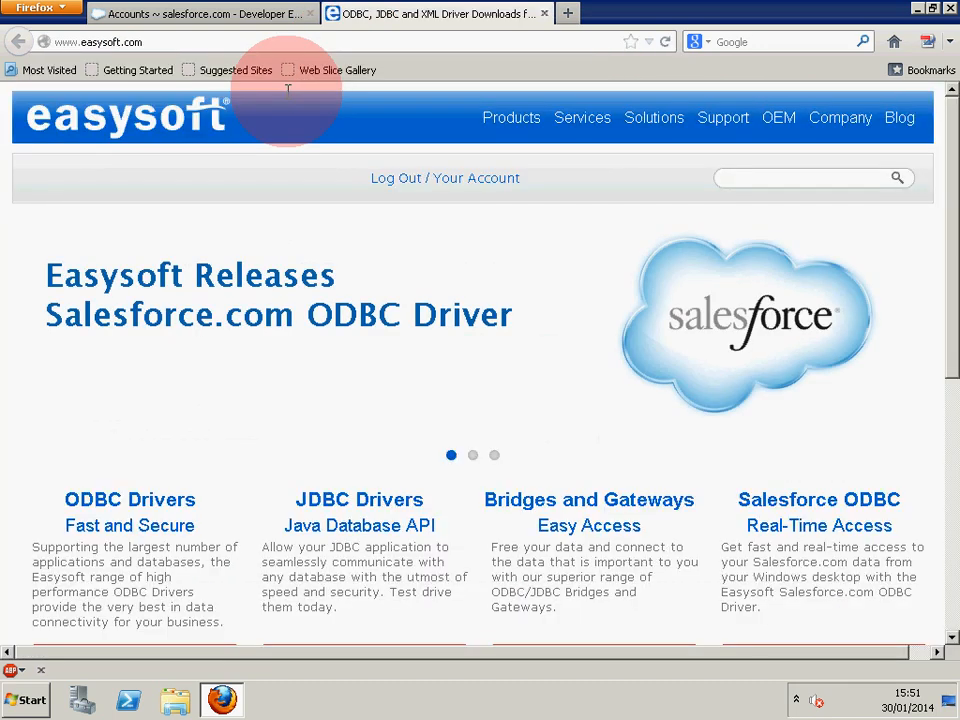
left_click(398, 178)
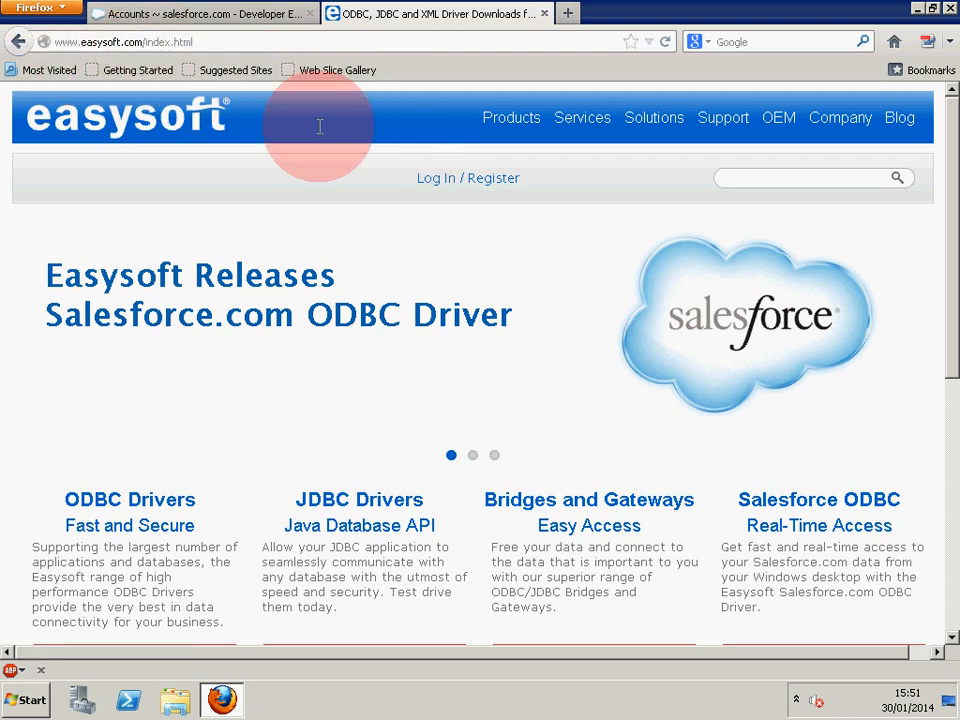
left_click(519, 129)
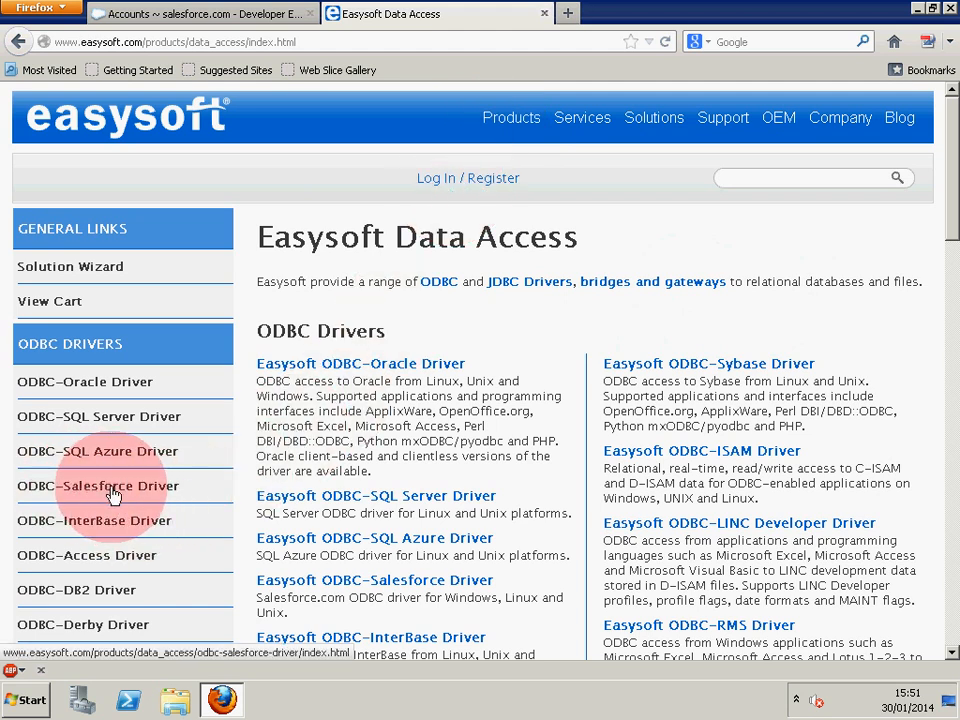
left_click(115, 495)
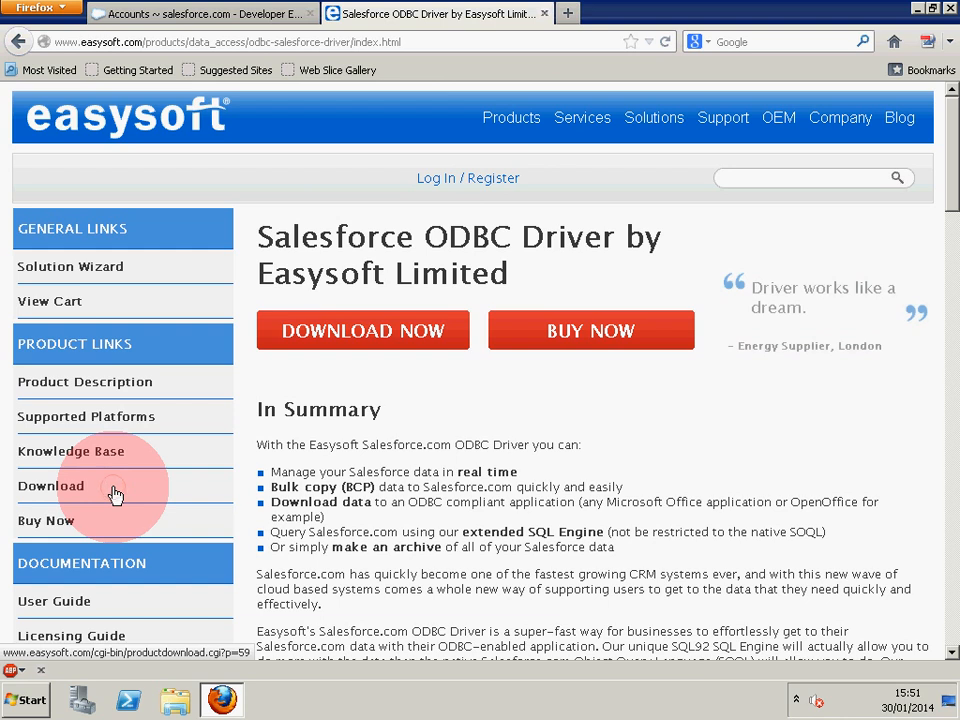
left_click(378, 345)
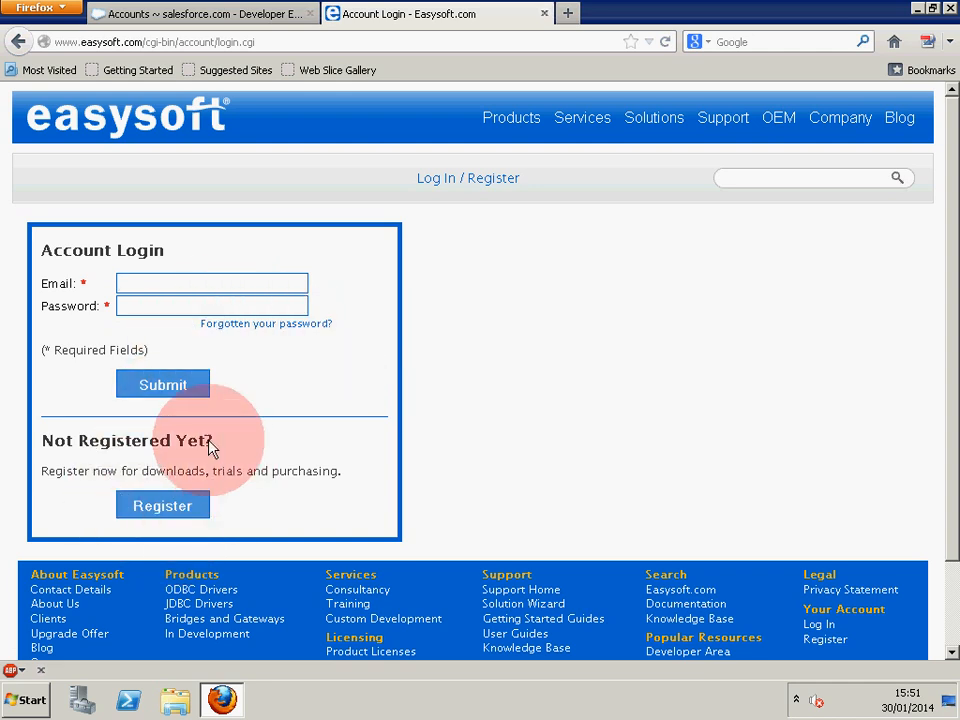
Log in with the saved e-mail and account password, declining to remember the password.
left_click(210, 285)
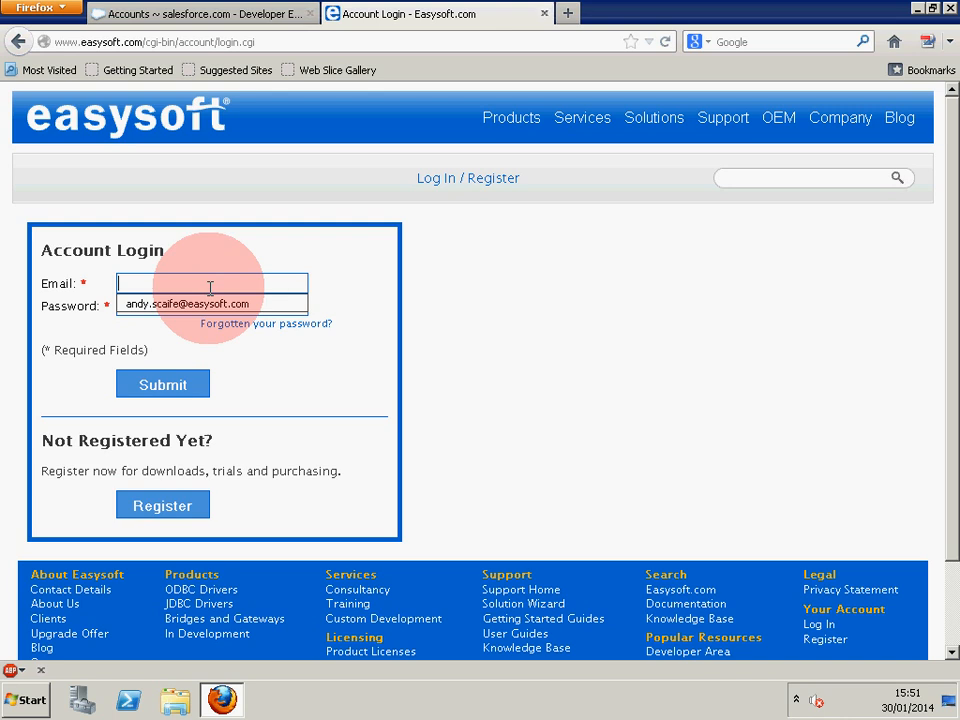
left_click(210, 304)
left_click(211, 305)
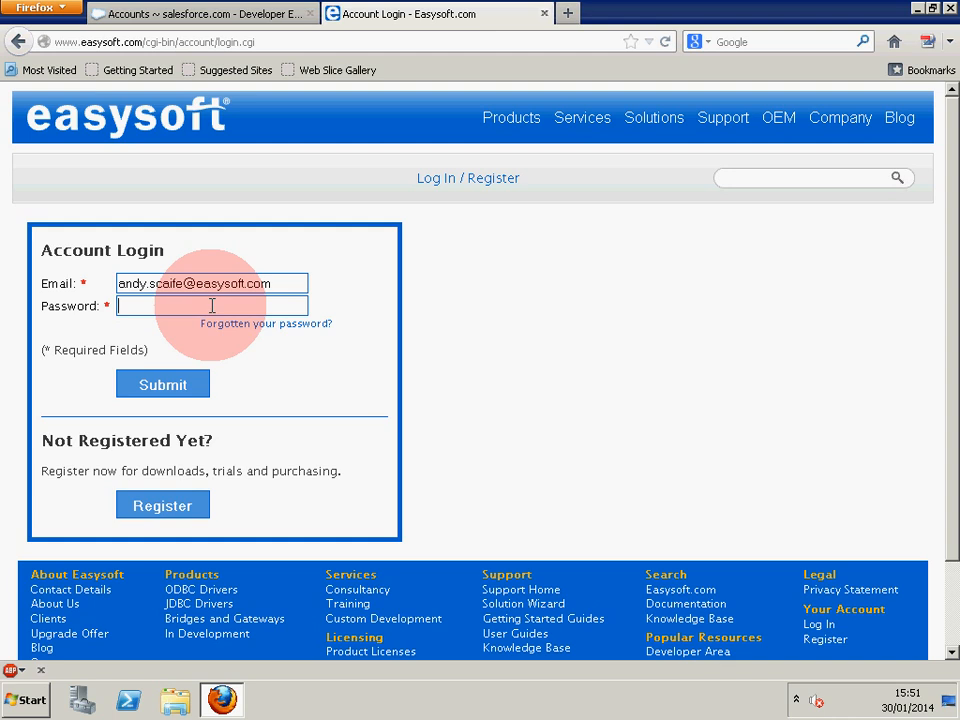
type("•••••••")
key("Return")
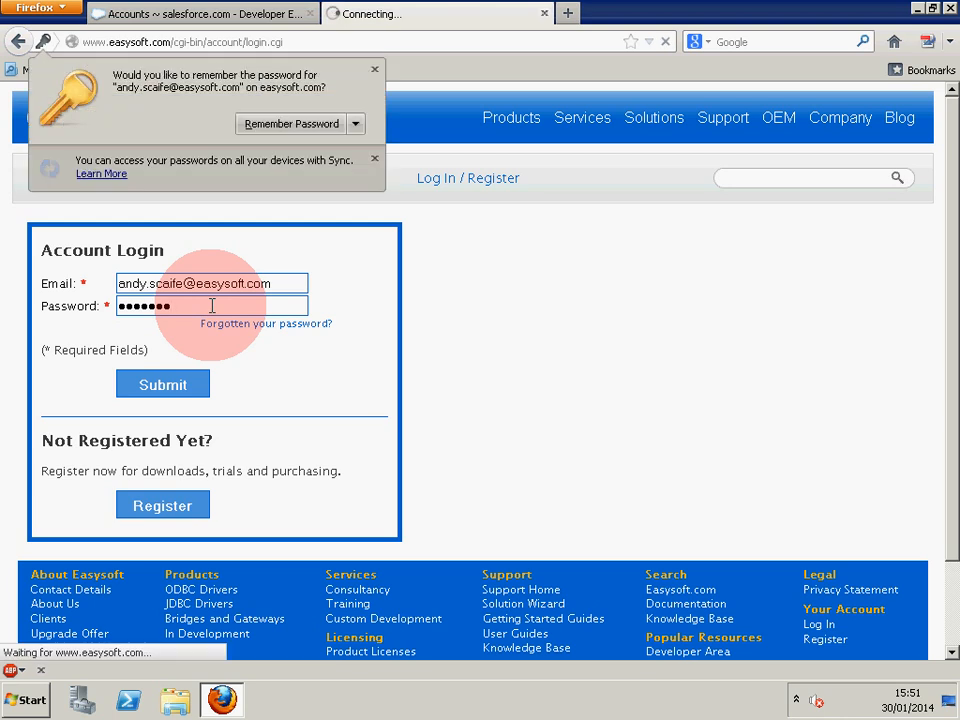
left_click(375, 69)
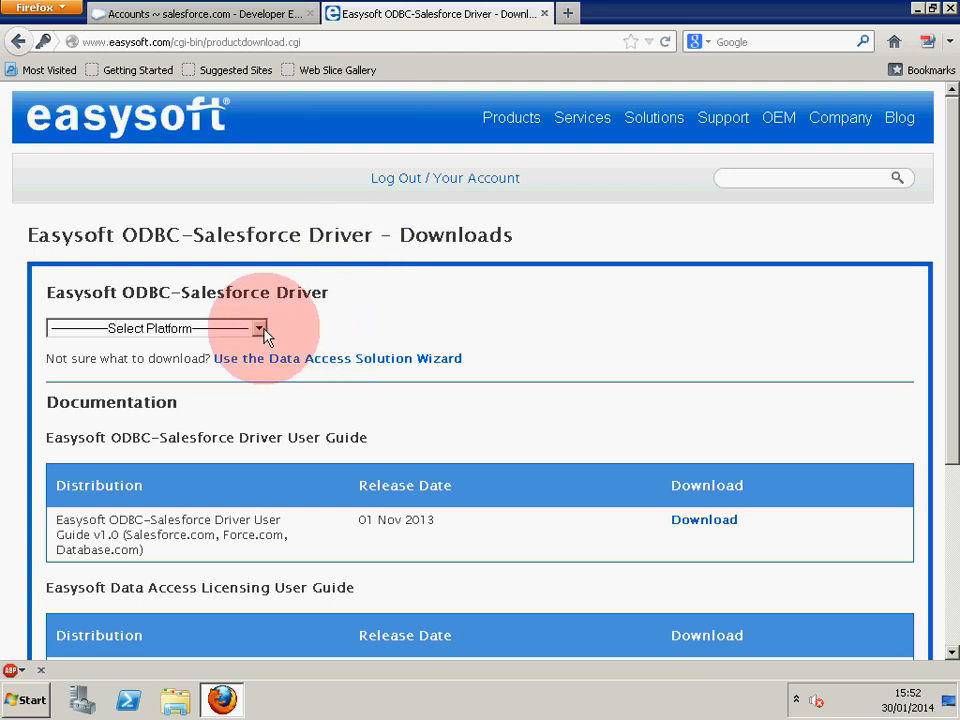
Download and save the Windows x86 (64-Bit) installer odbc-salesforce-1_0_23-windows.exe.
scroll(643, 468, "down", 4)
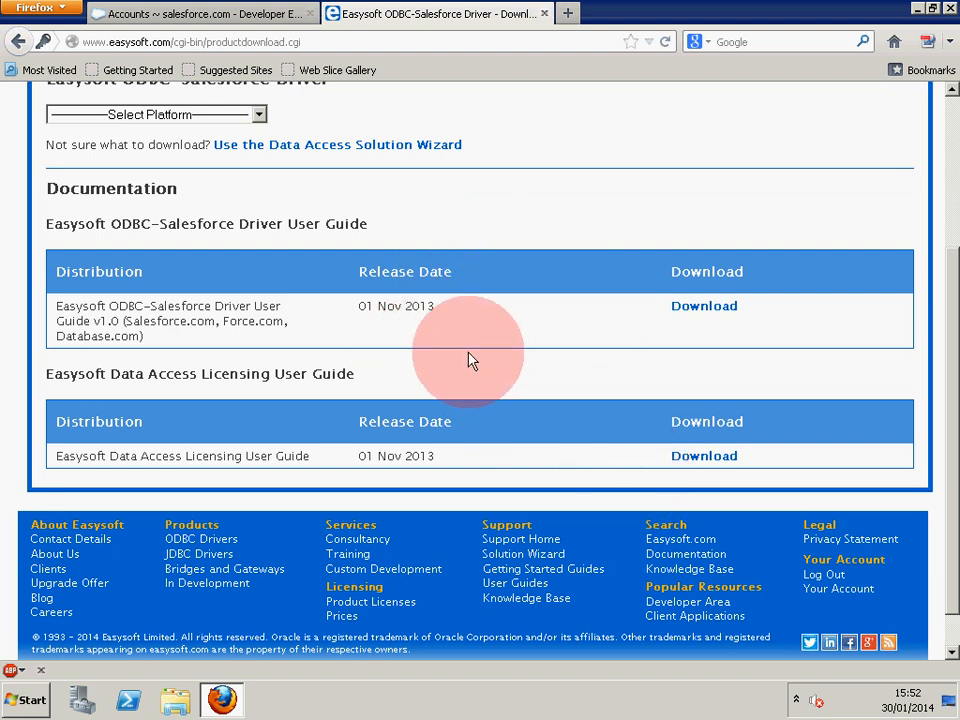
scroll(471, 360, "up", 4)
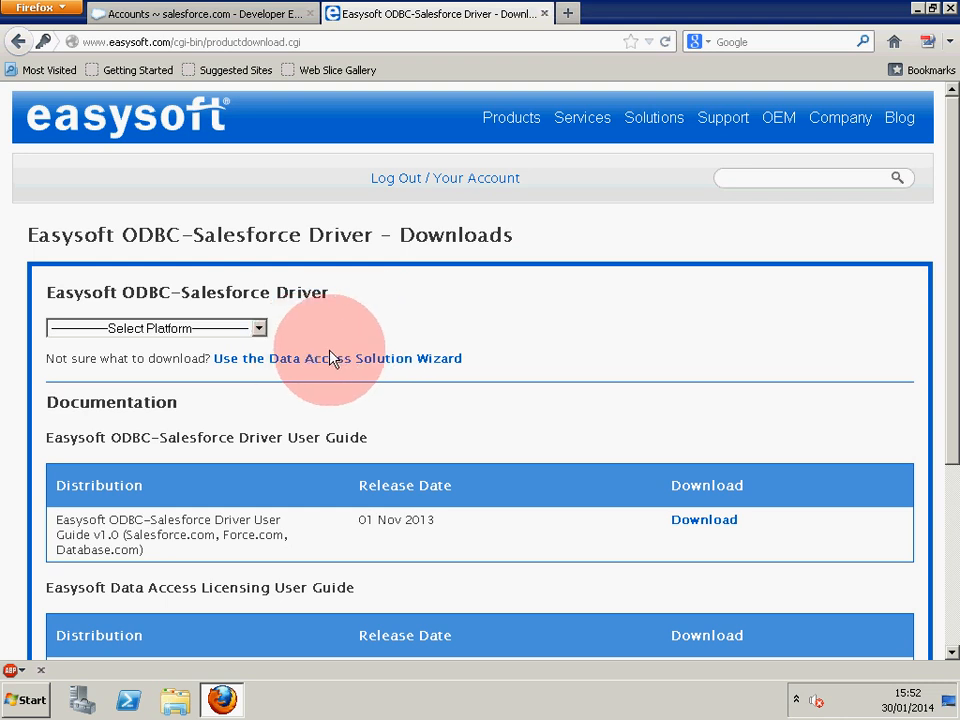
left_click(259, 330)
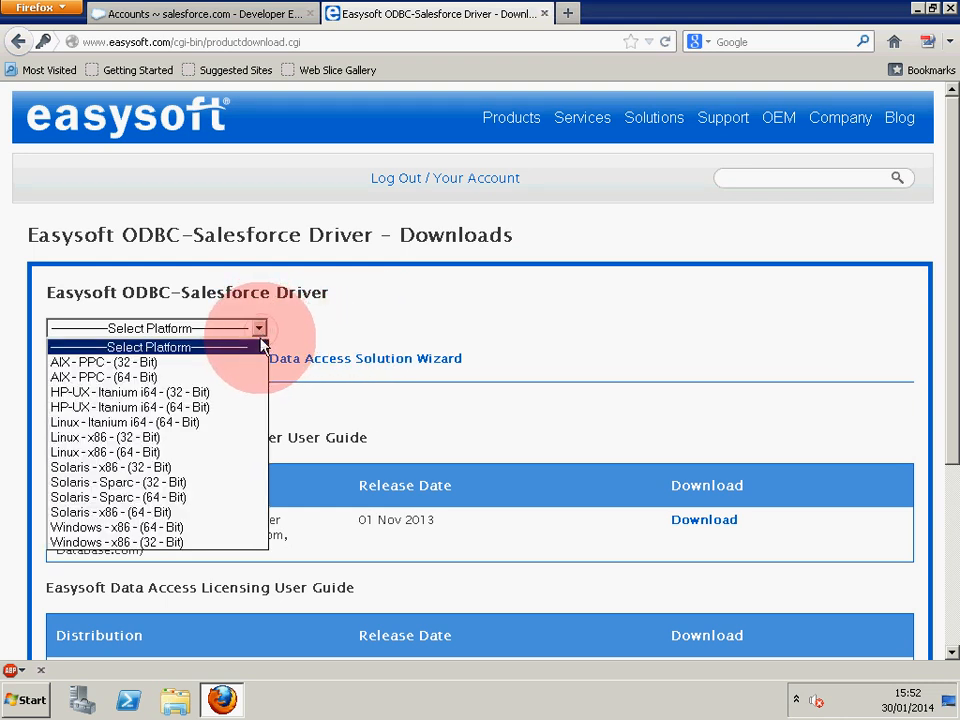
left_click(172, 527)
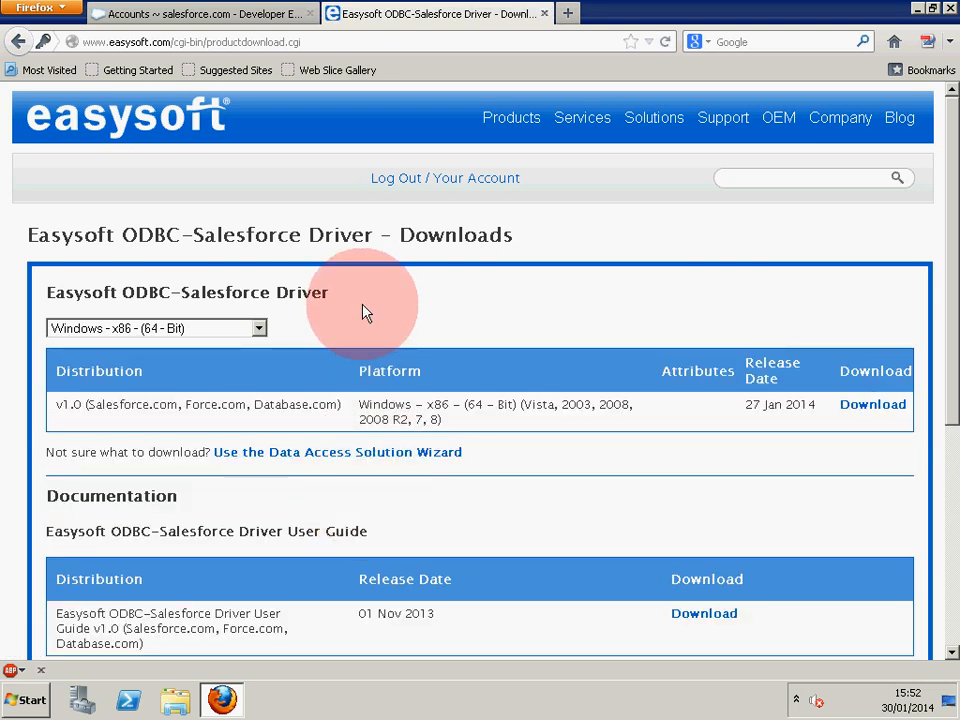
left_click(857, 410)
left_click(545, 393)
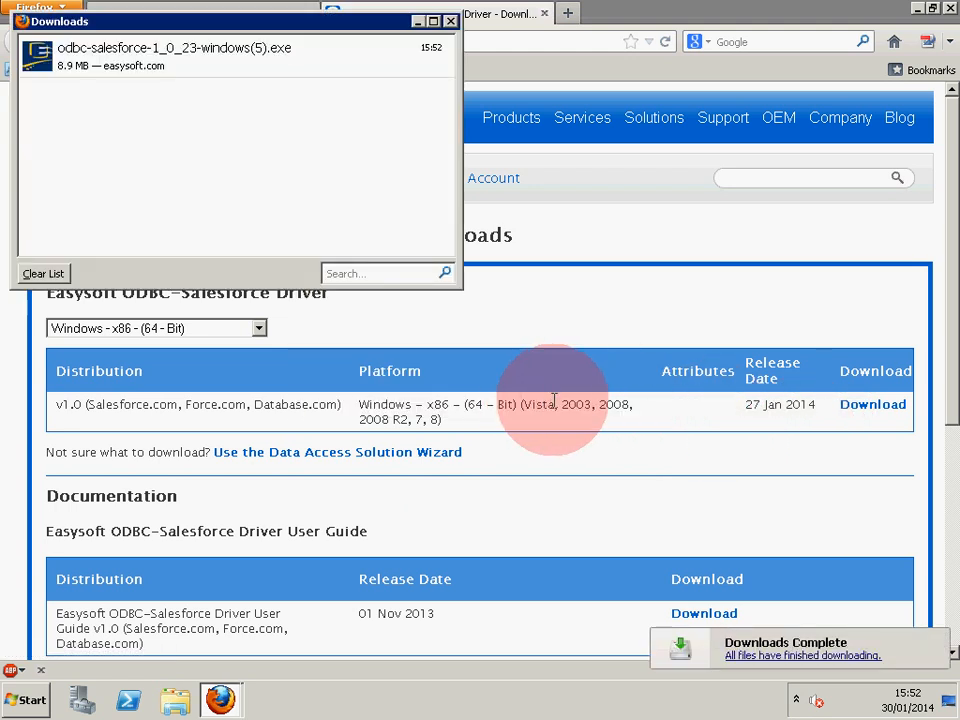
Run the downloaded installer, accept the licence, install to the default folder, and skip the Licence Manager.
right_click(283, 65)
left_click(304, 80)
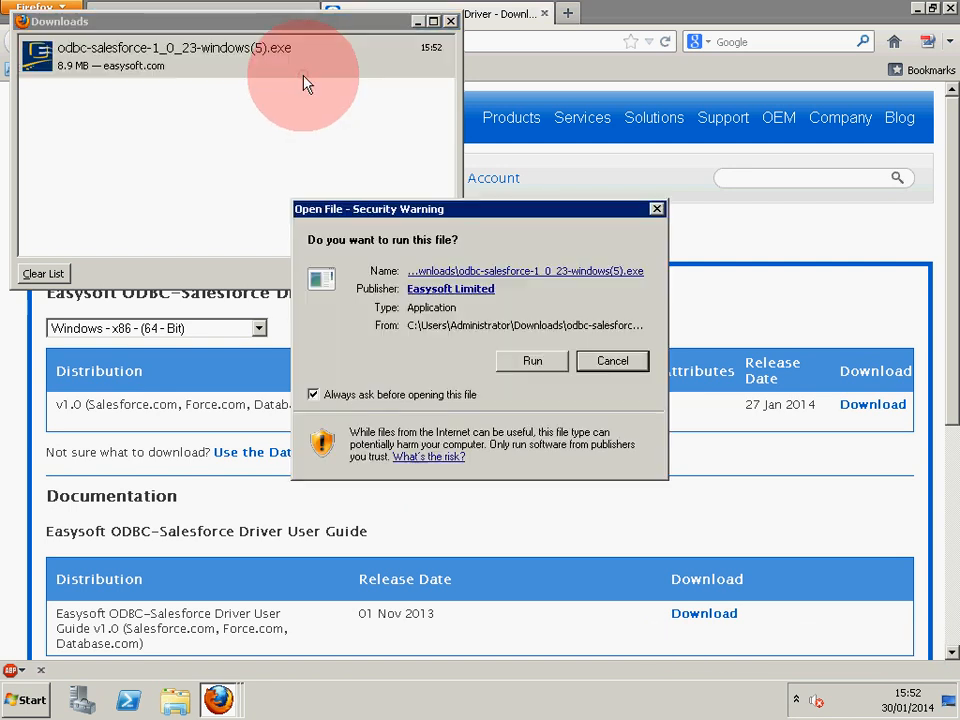
left_click(532, 362)
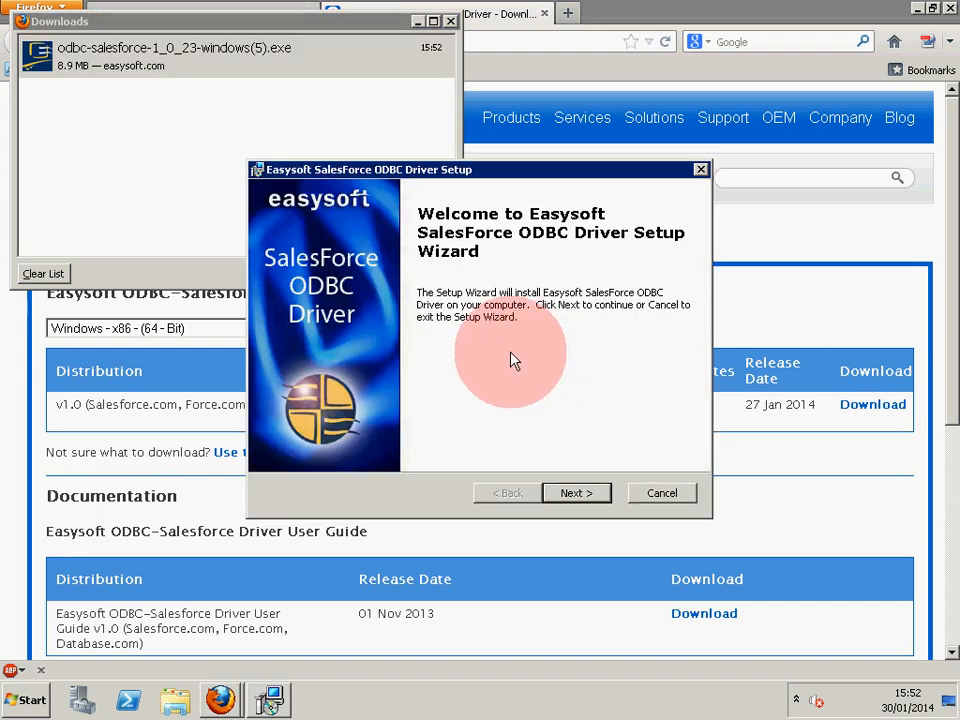
left_click(584, 494)
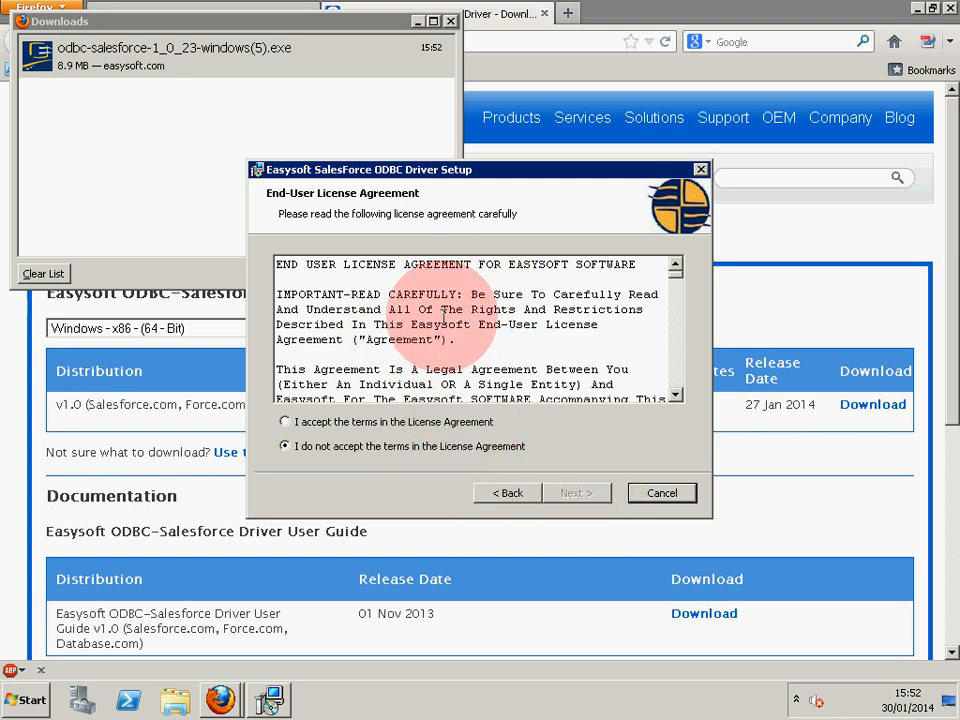
left_click(339, 428)
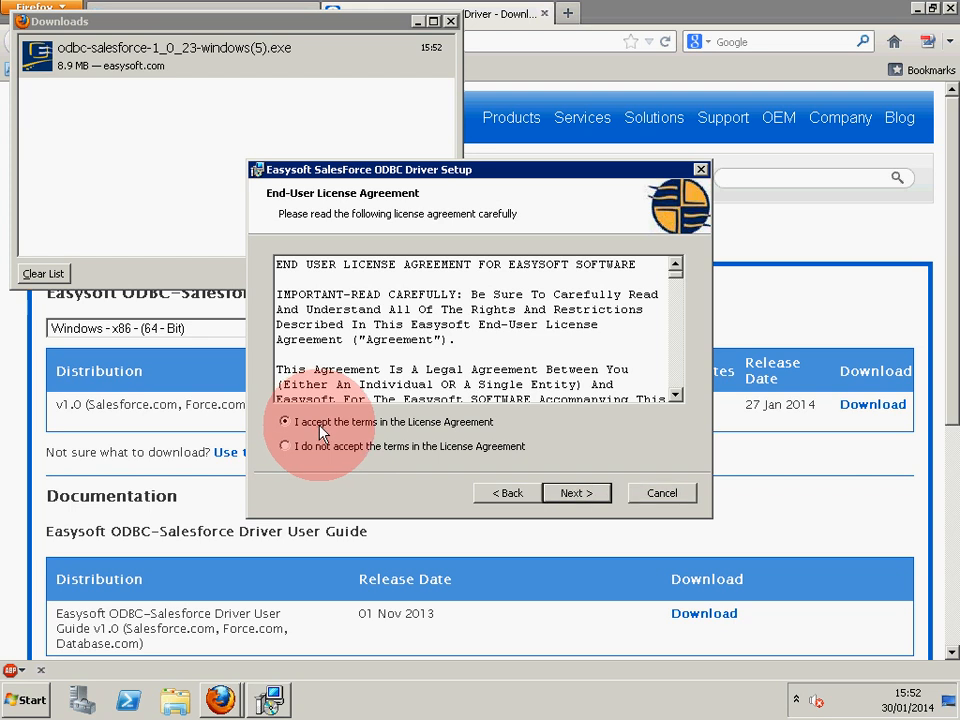
left_click(576, 496)
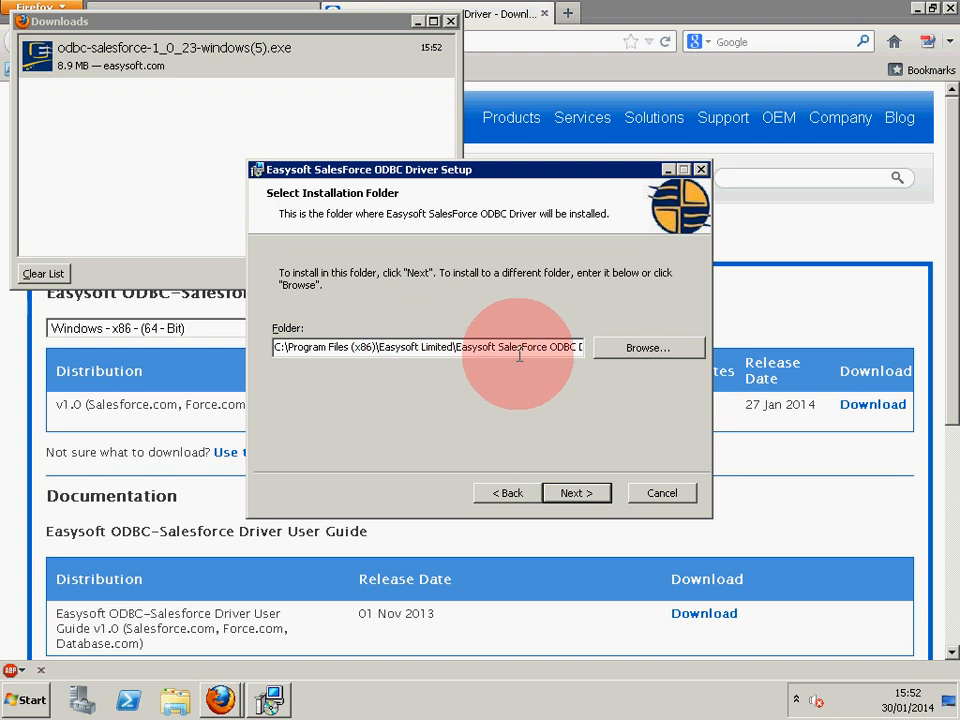
left_click(588, 495)
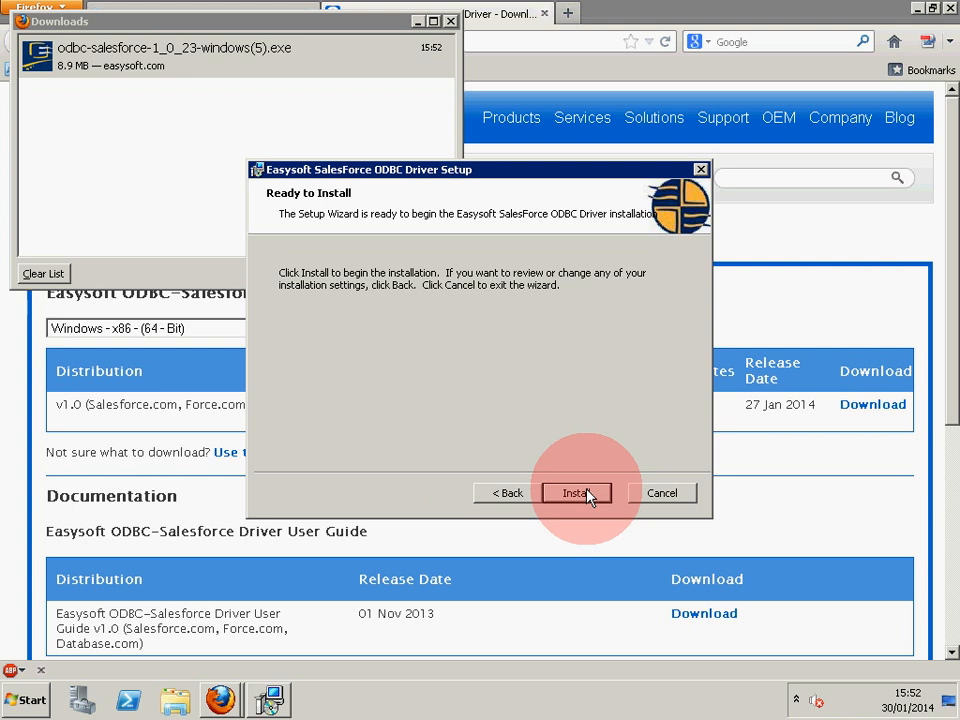
left_click(588, 495)
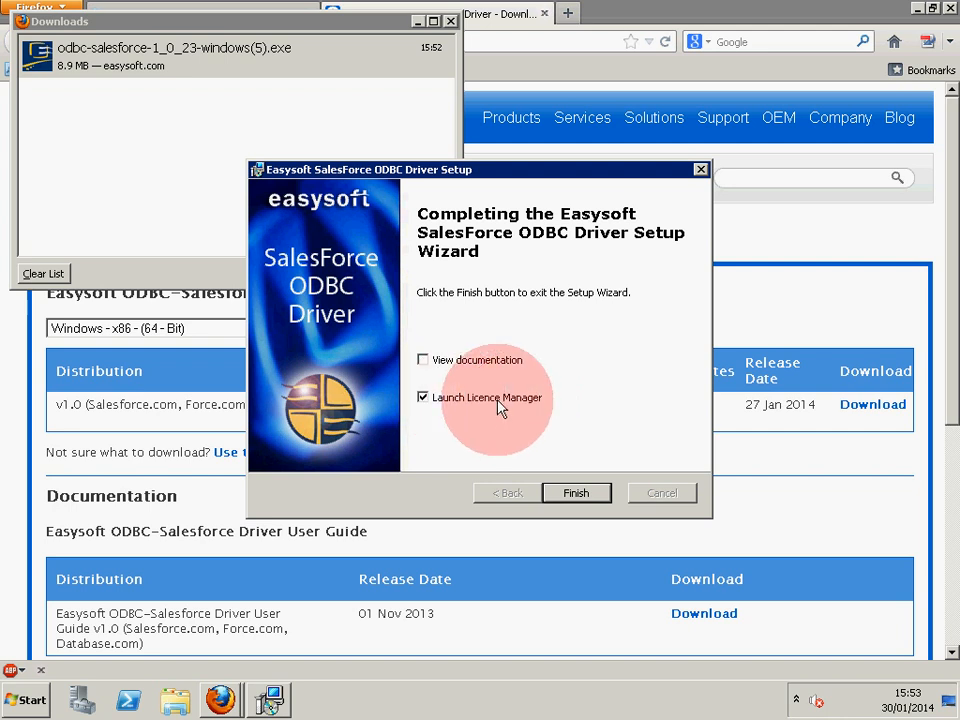
left_click(426, 402)
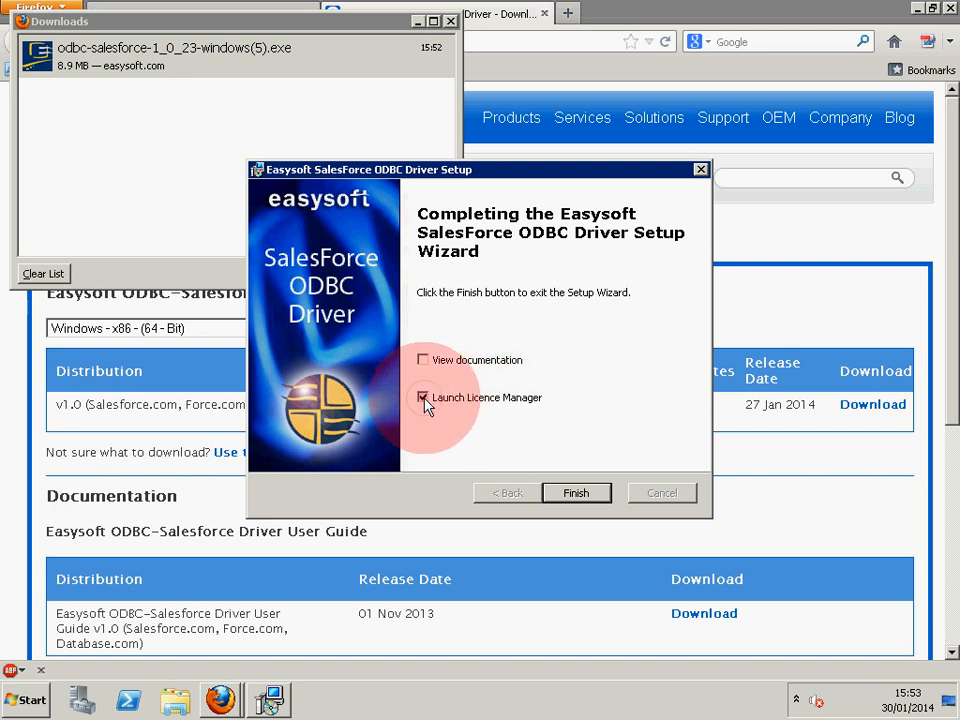
left_click(578, 494)
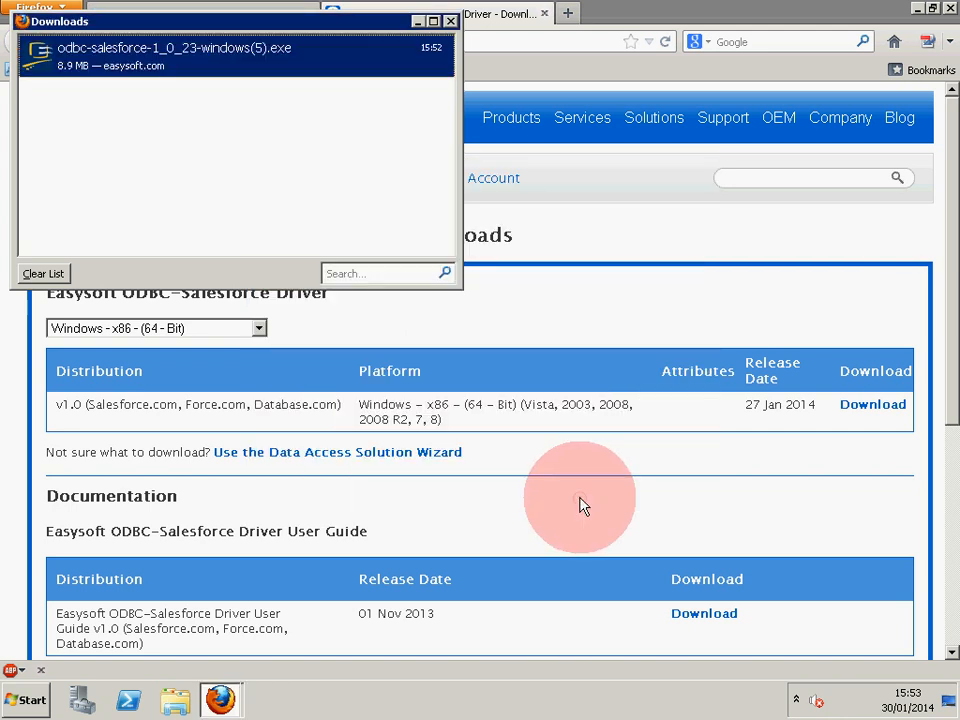
Close the downloads list, the Easysoft tab and the Salesforce browser window.
left_click(451, 21)
left_click(544, 13)
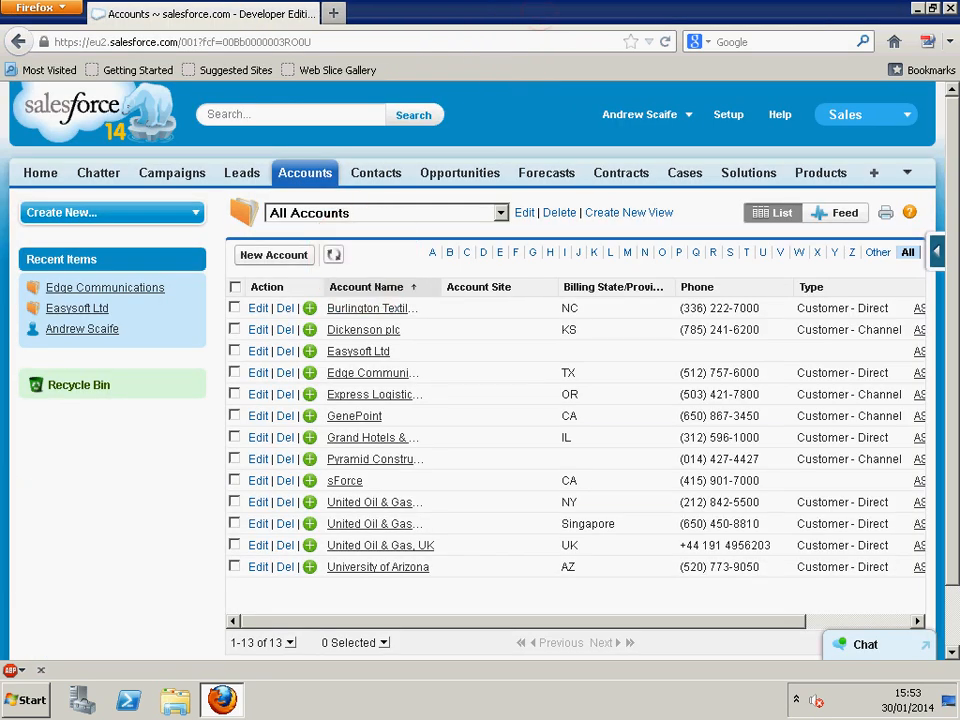
left_click(948, 8)
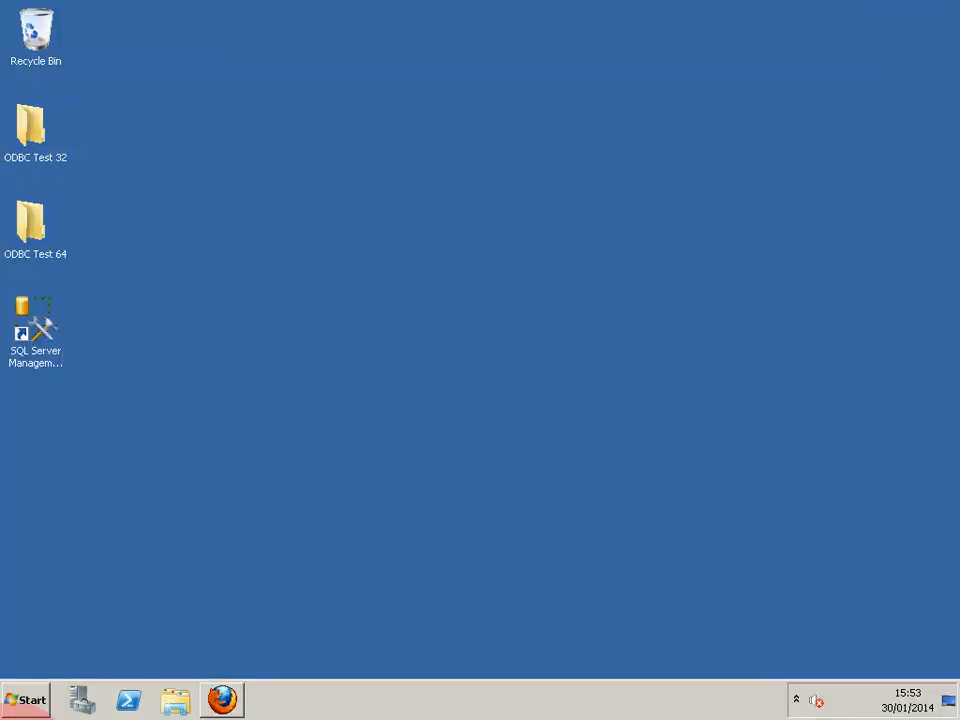
Launch License Manager from Start > All Programs > Easysoft > Licensing.
left_click(30, 698)
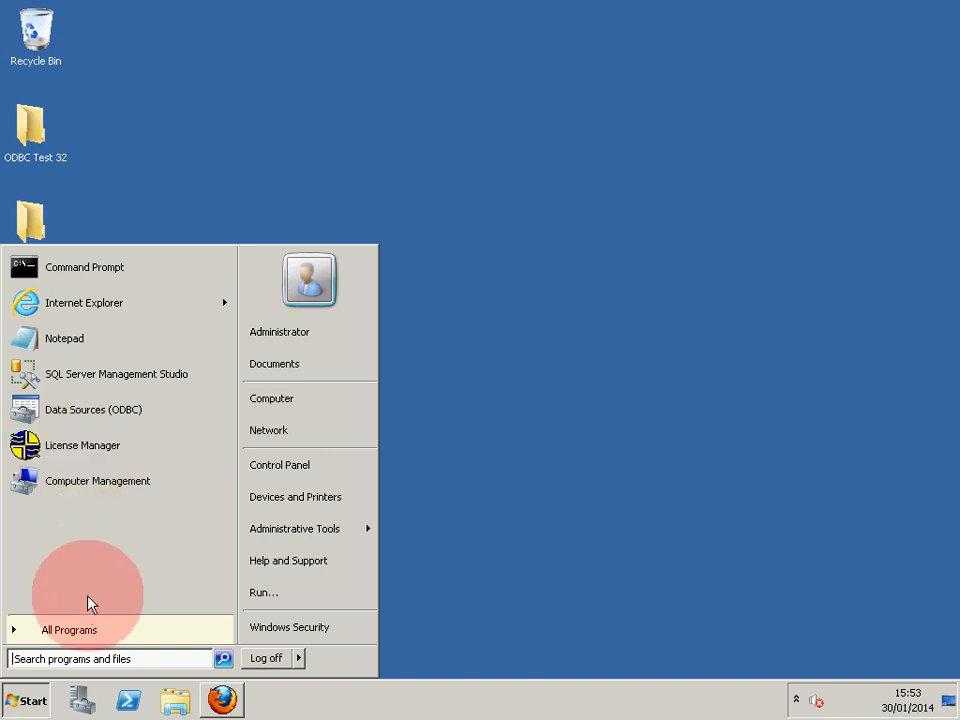
left_click(82, 631)
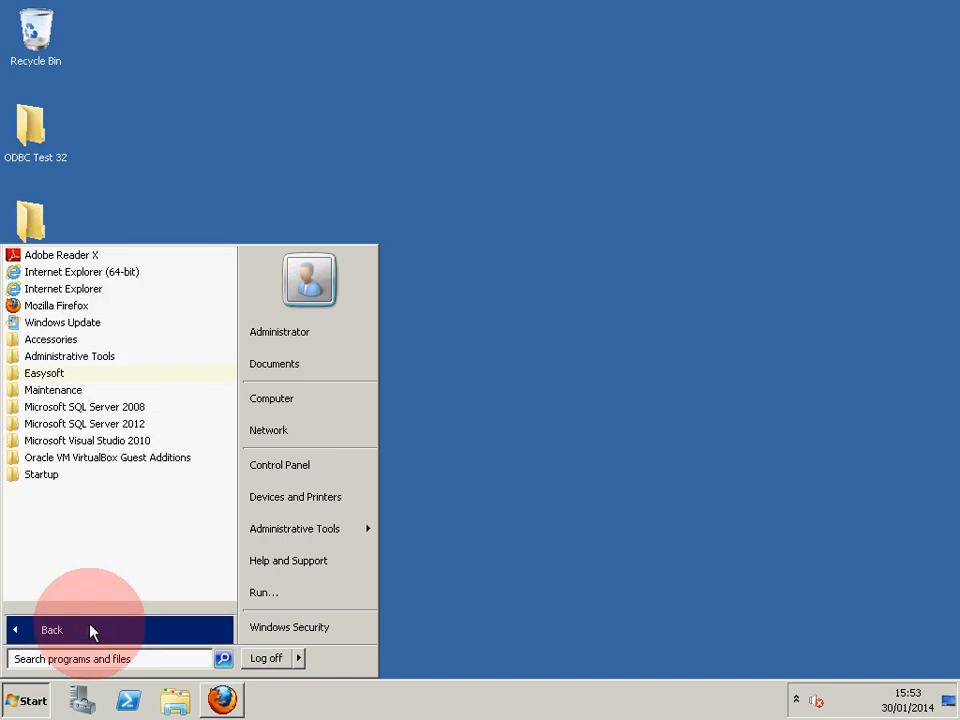
left_click(50, 373)
left_click(60, 391)
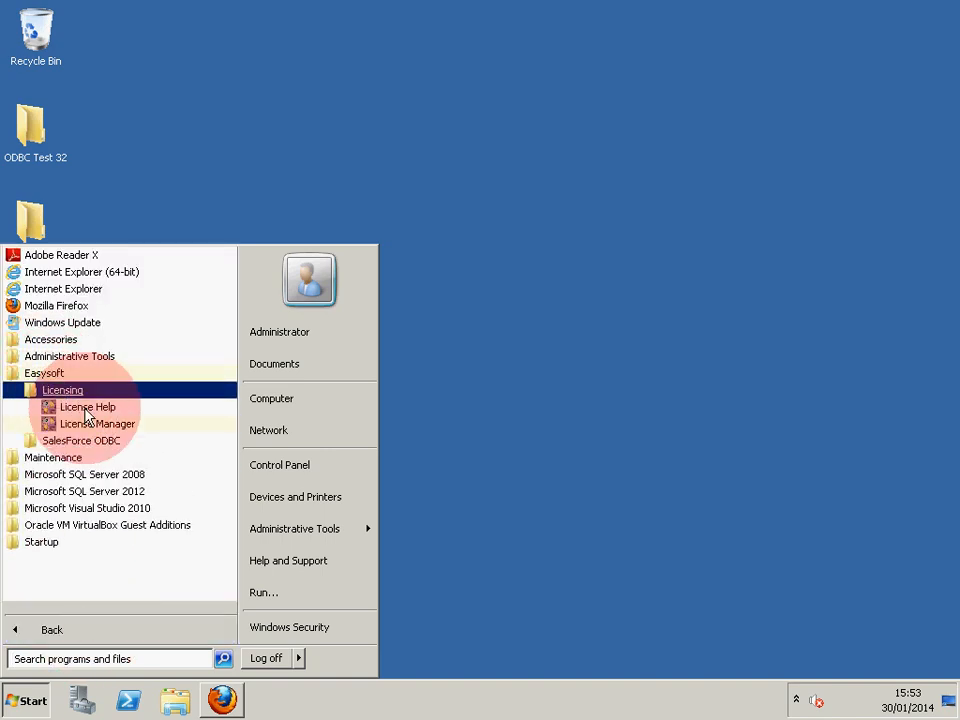
left_click(75, 424)
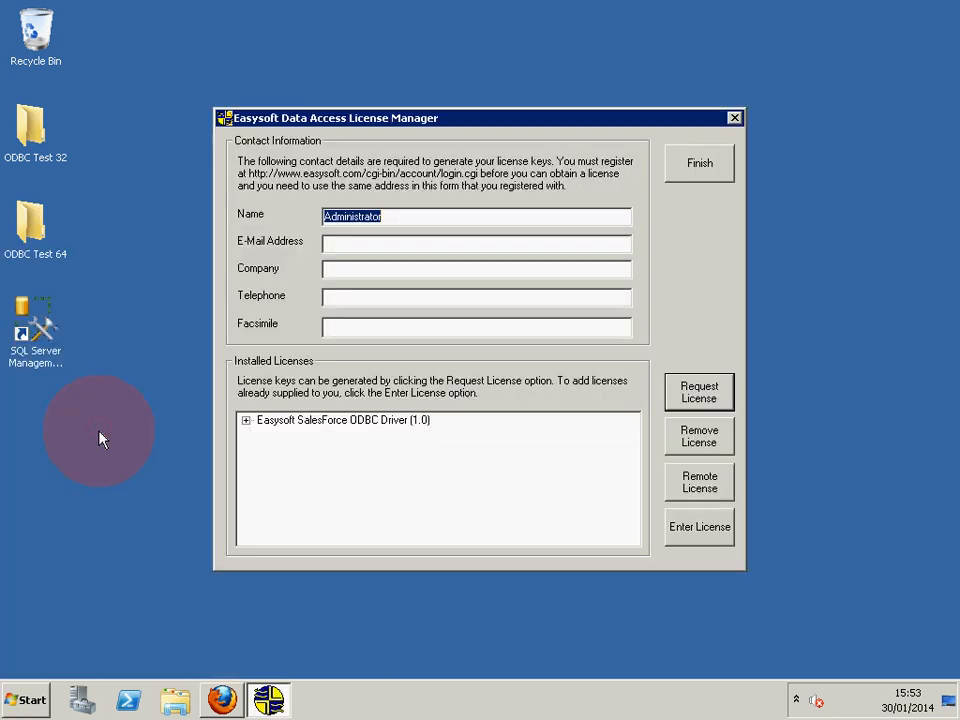
Request an on-line trial licence for the SalesForce ODBC Driver using the contact e-mail, then close the manager.
left_click(354, 250)
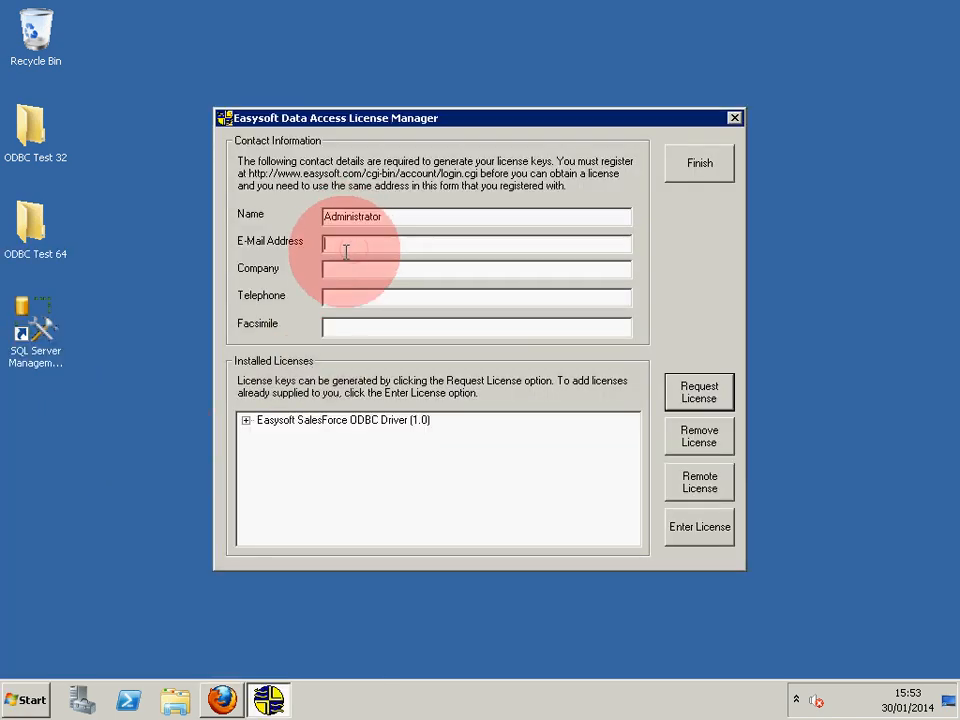
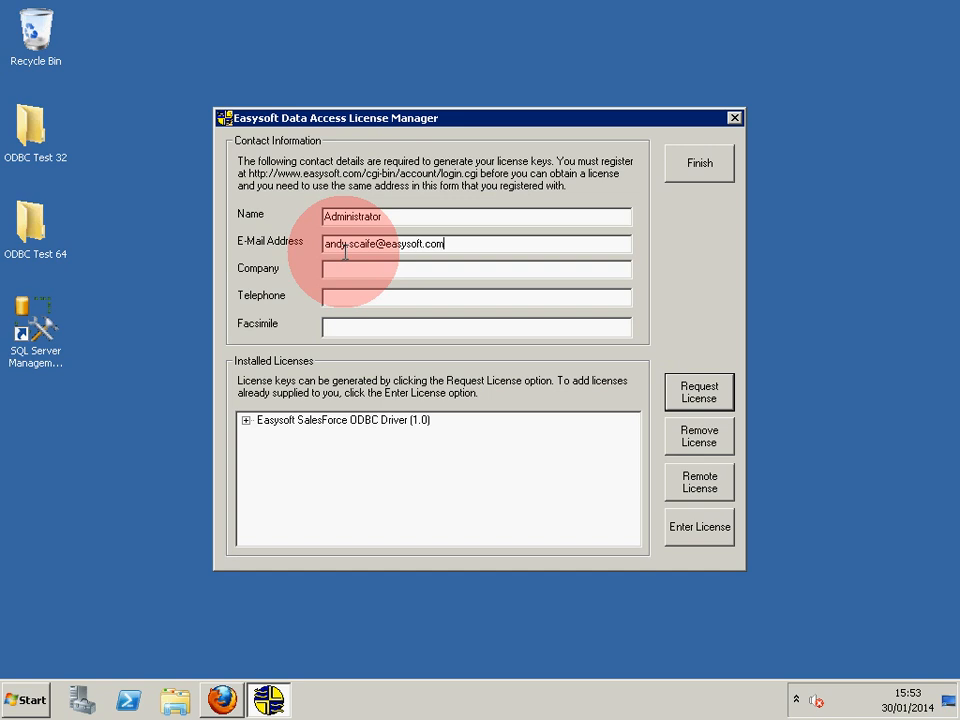
left_click(722, 399)
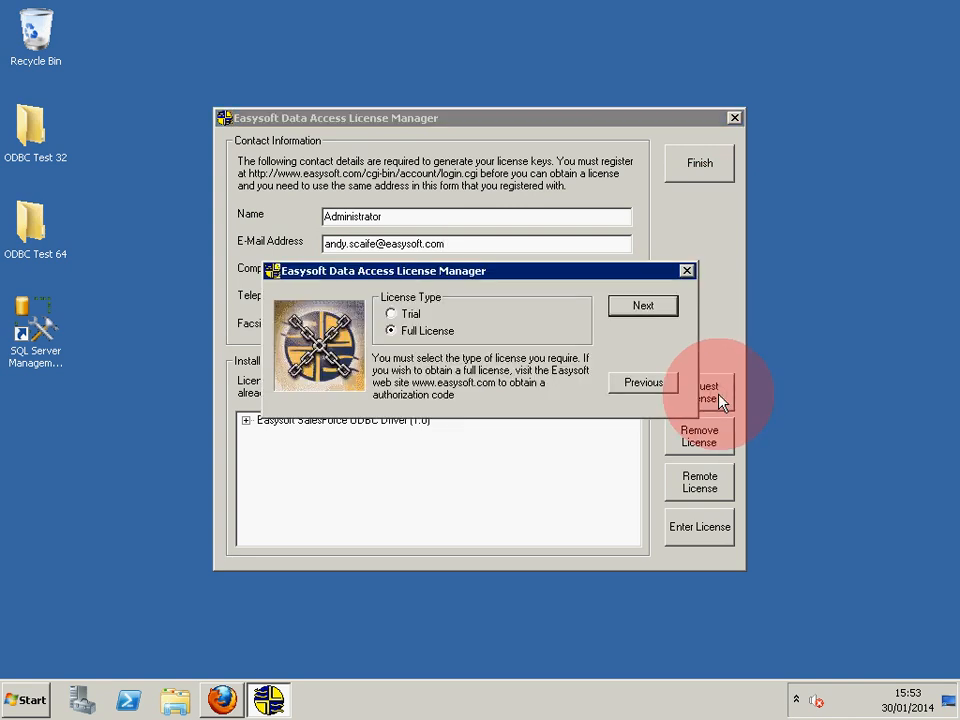
left_click(395, 314)
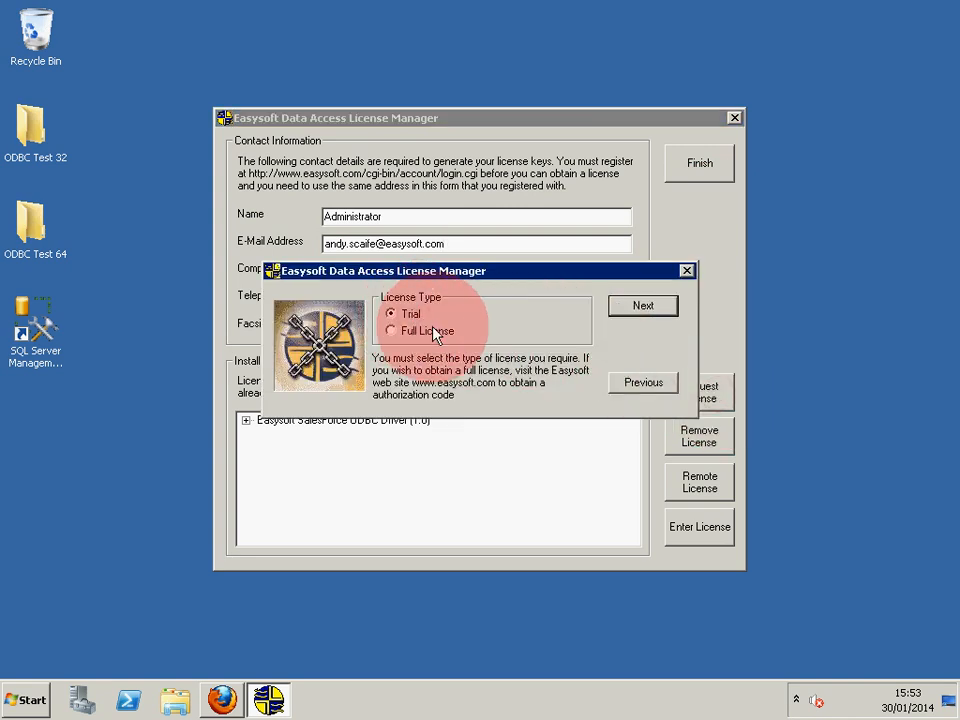
left_click(643, 308)
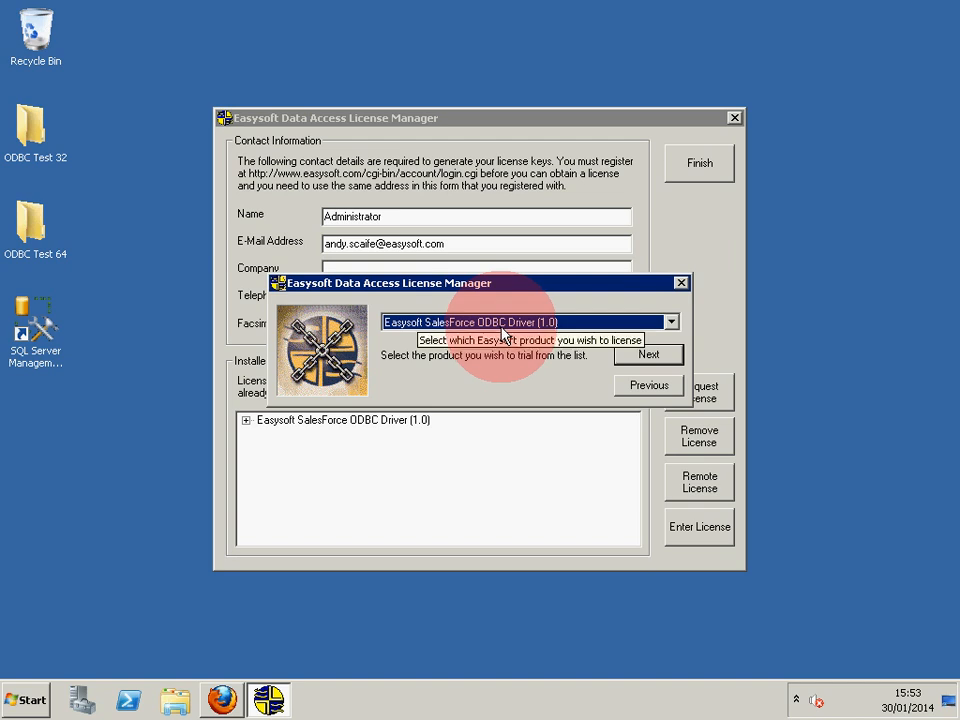
left_click(652, 357)
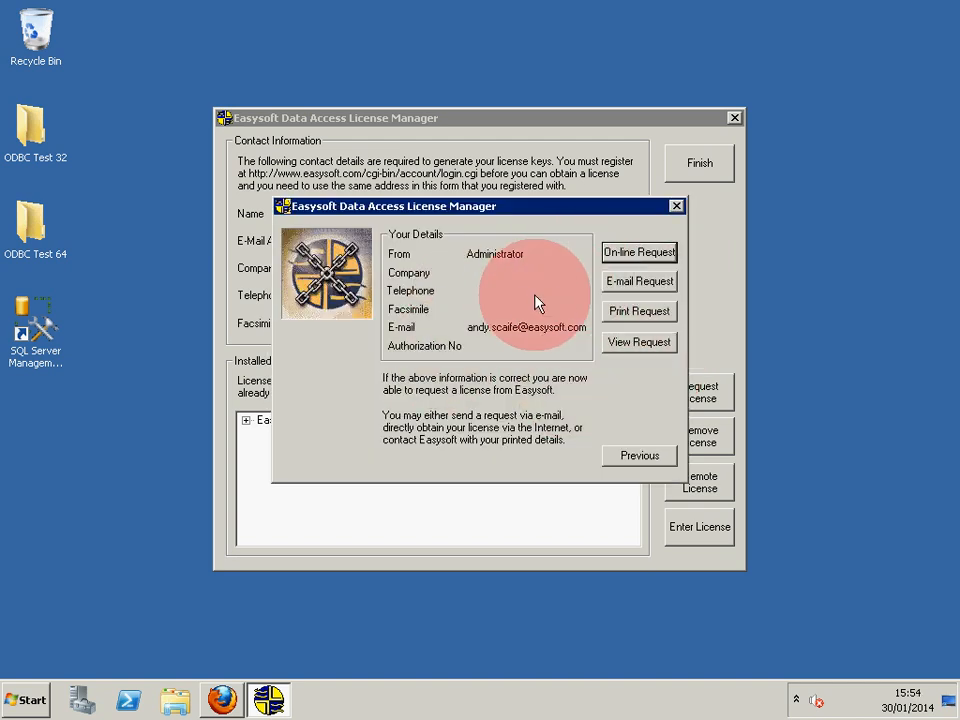
left_click(659, 264)
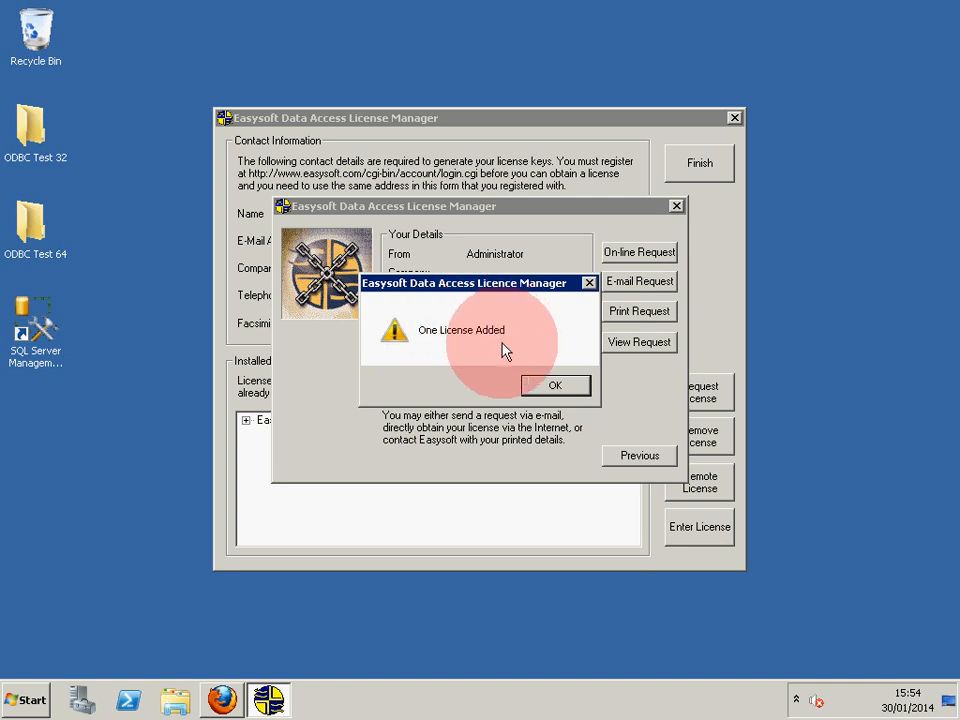
left_click(563, 388)
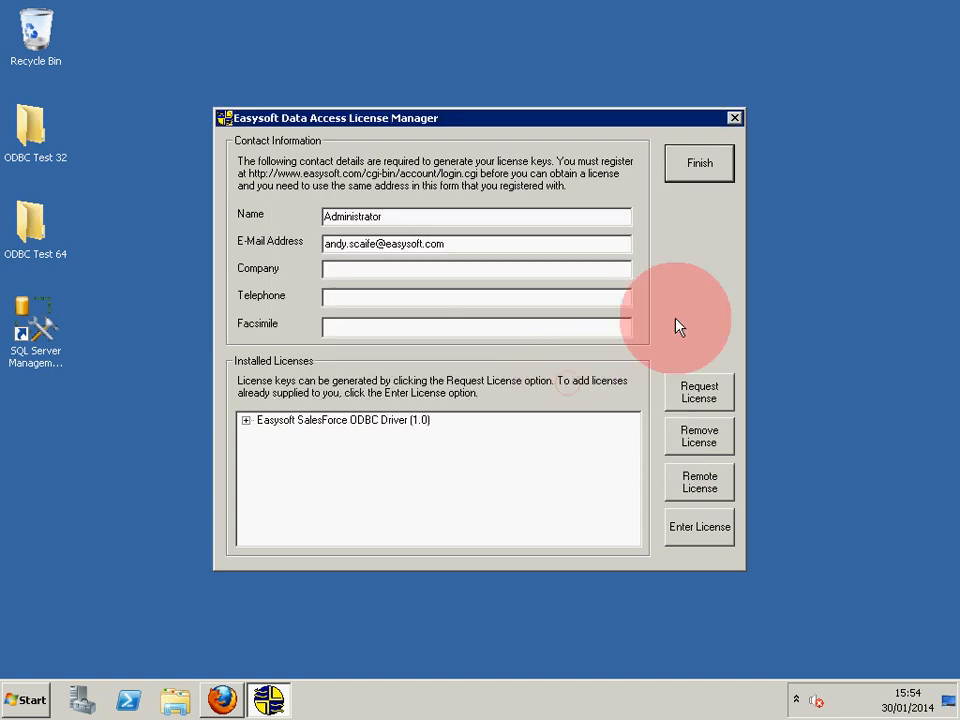
left_click(717, 172)
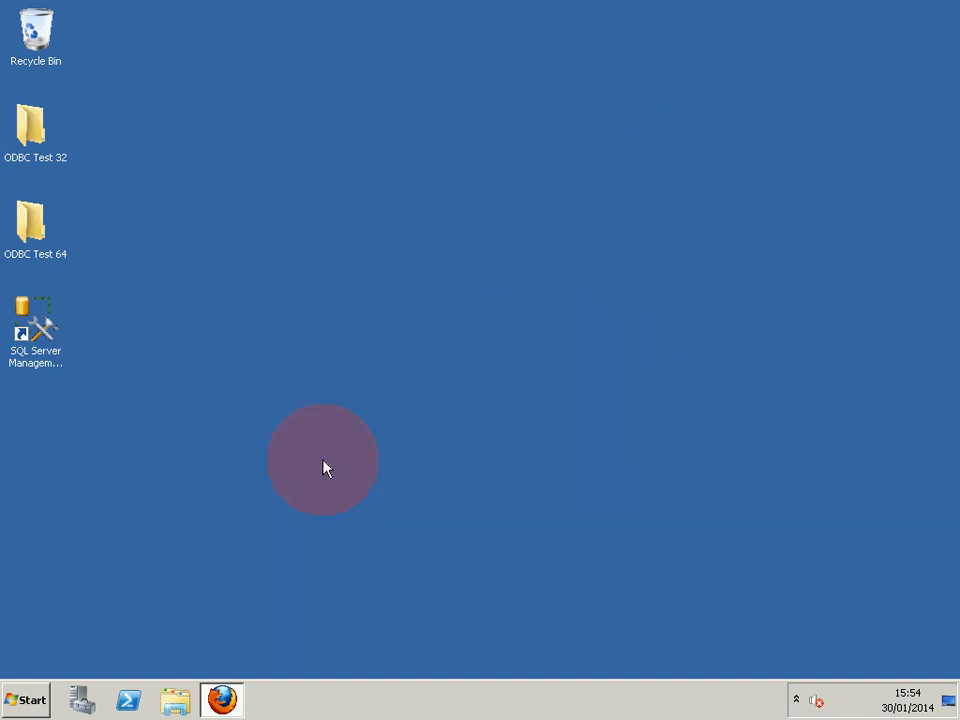
Open Data Sources (ODBC) from Control Panel and add a System DSN using the Easysoft SalesForce ODBC Driver.
left_click(30, 699)
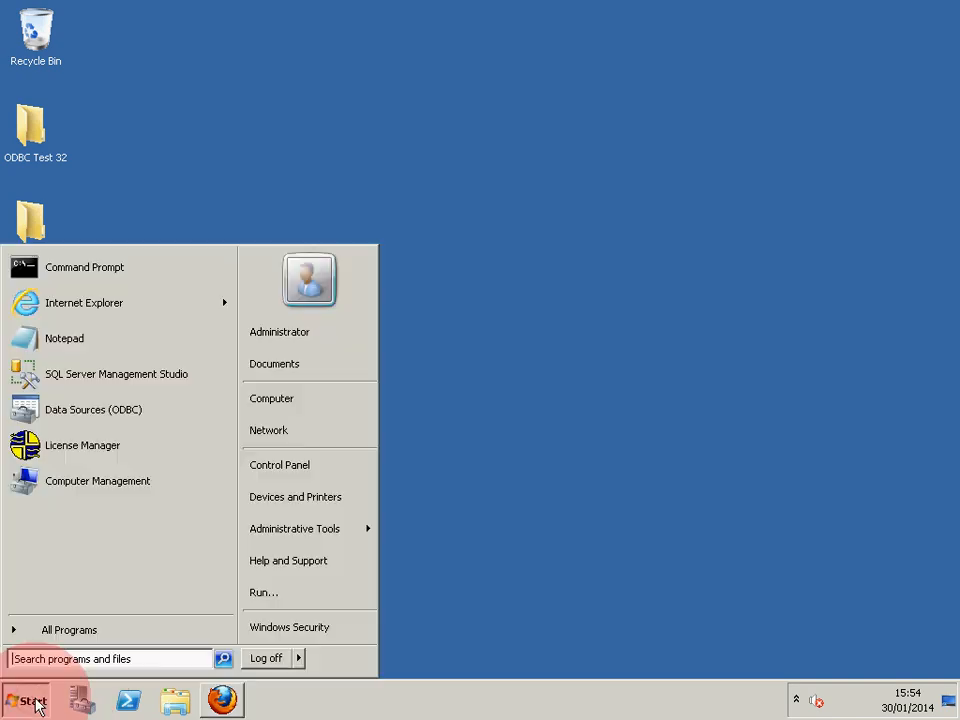
left_click(288, 470)
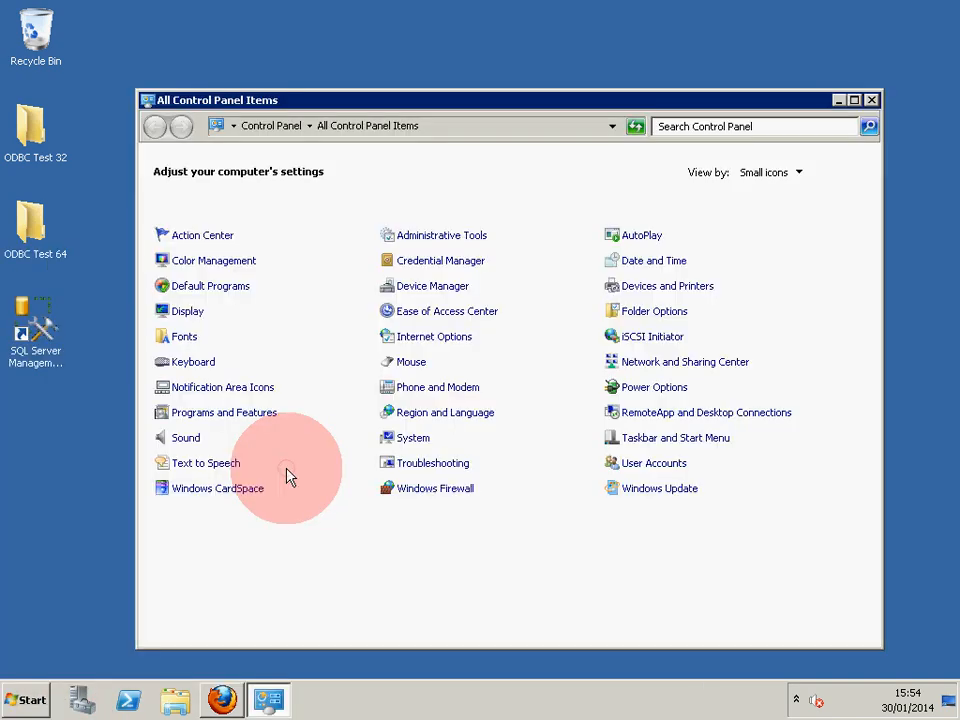
left_click(442, 238)
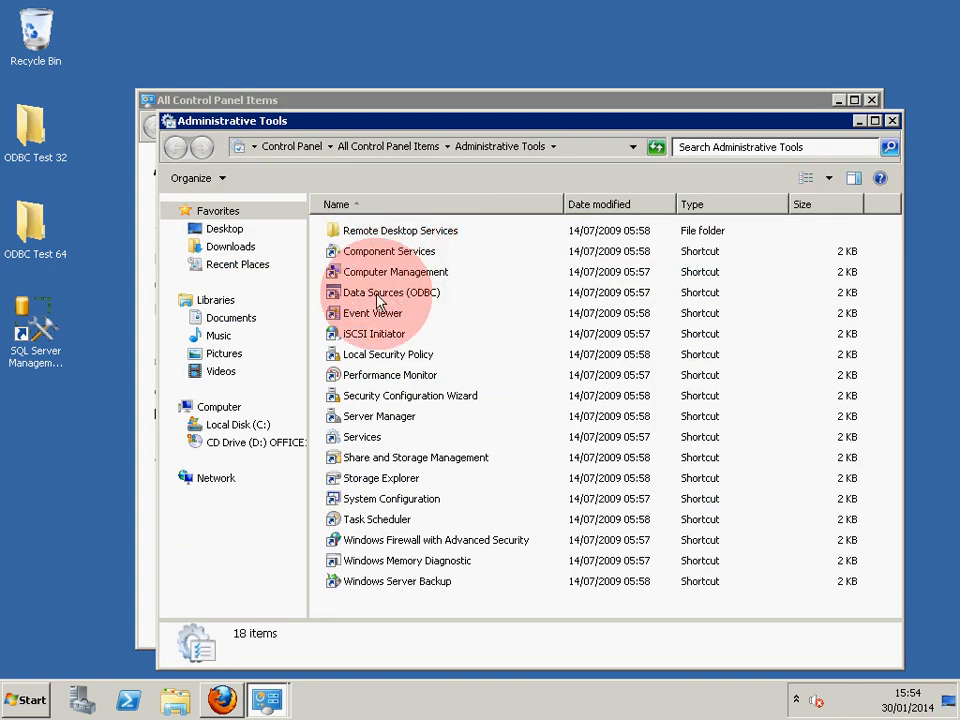
double_click(372, 296)
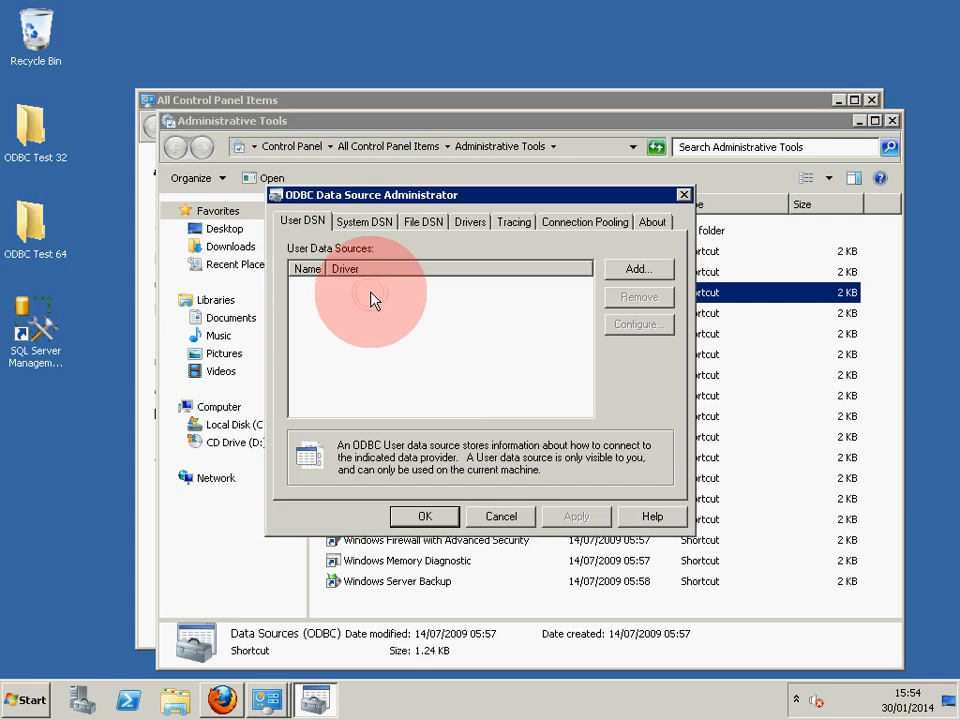
left_click(372, 224)
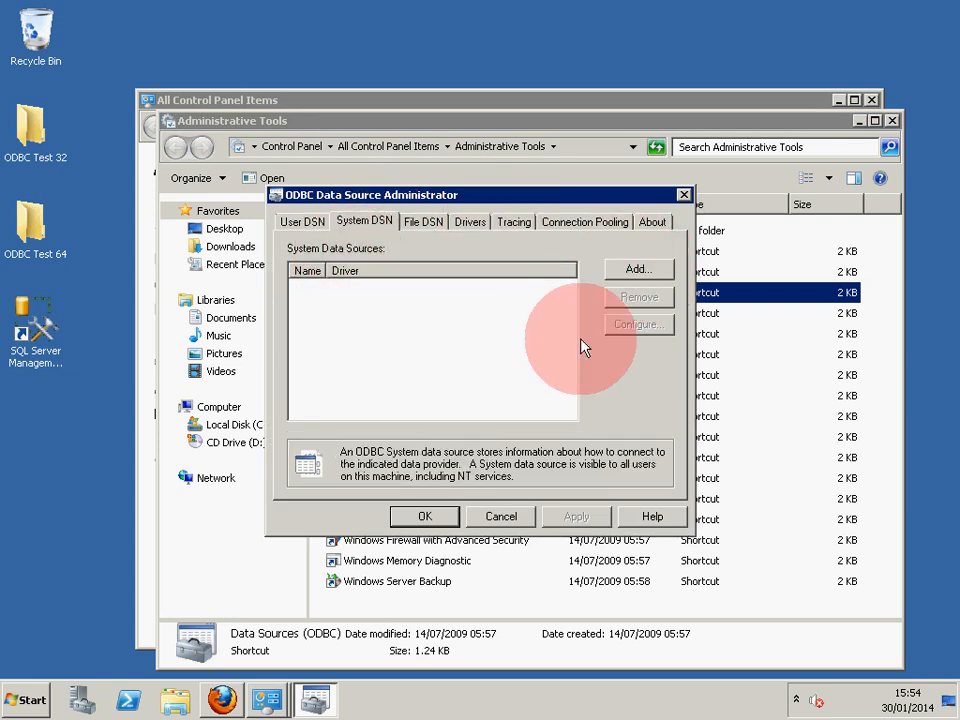
left_click(640, 279)
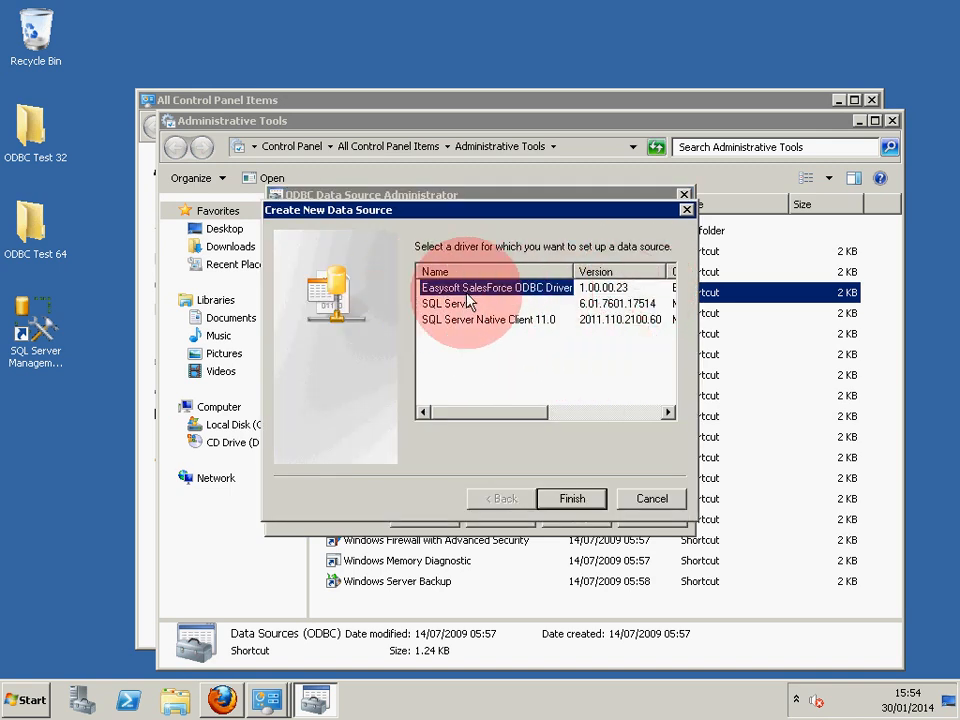
left_click(576, 499)
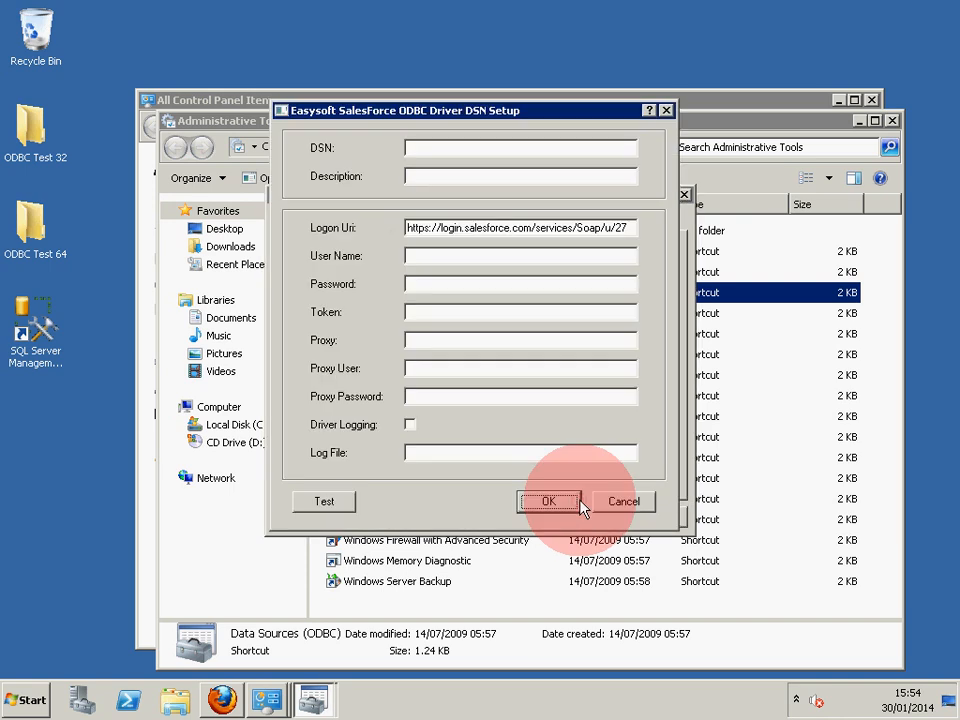
Name the DSN ESL-SF, enter the Salesforce user name and password, and paste the security token.
left_click(475, 152)
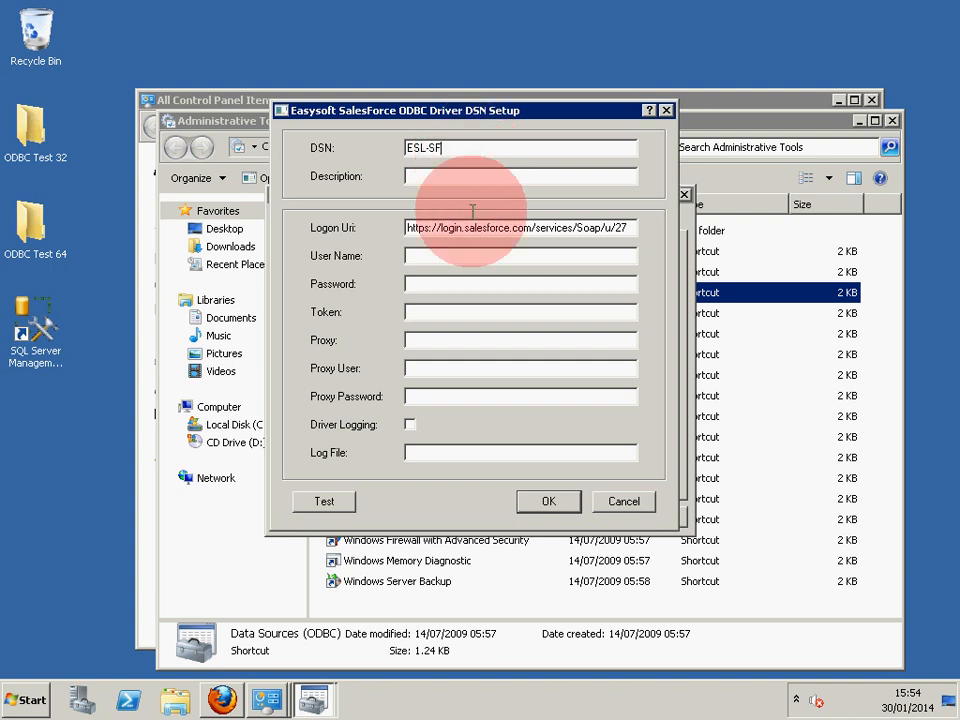
left_click(471, 255)
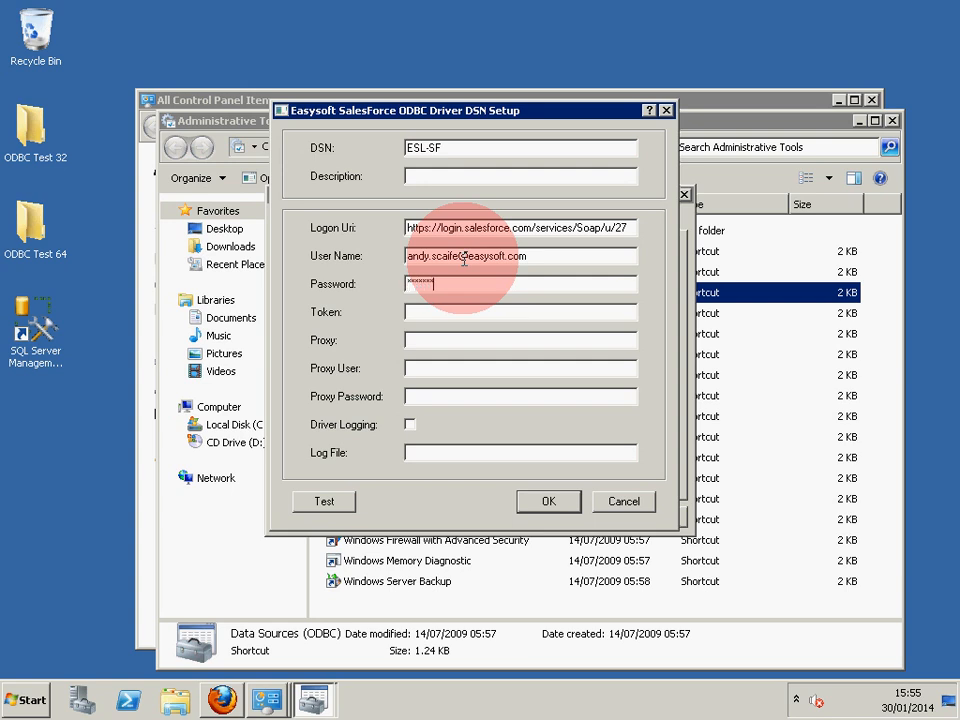
left_click(442, 310)
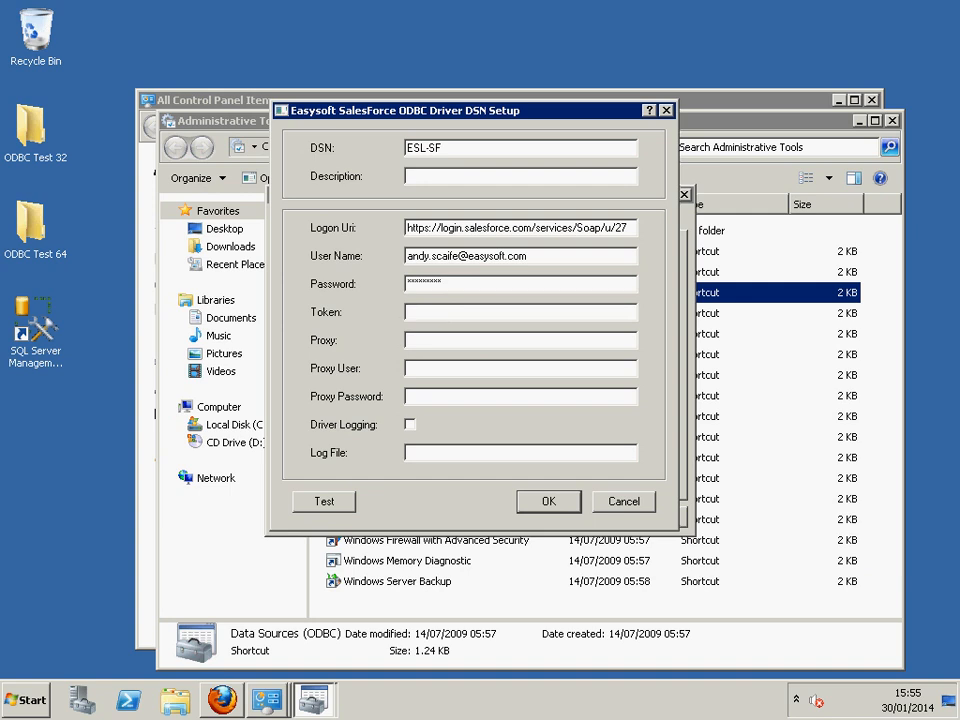
right_click(446, 315)
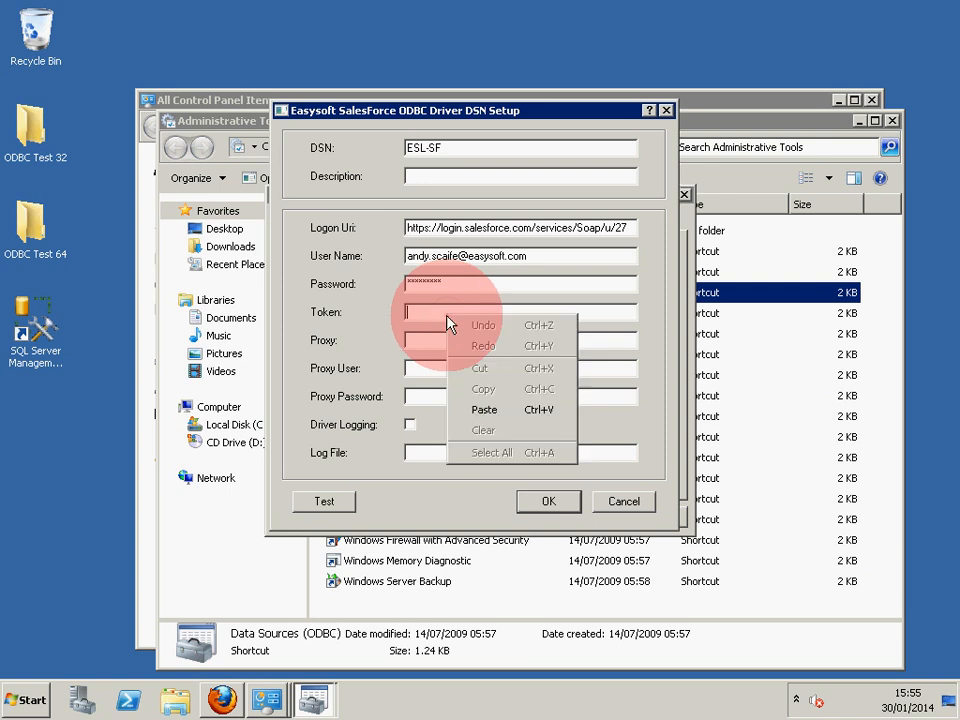
left_click(489, 410)
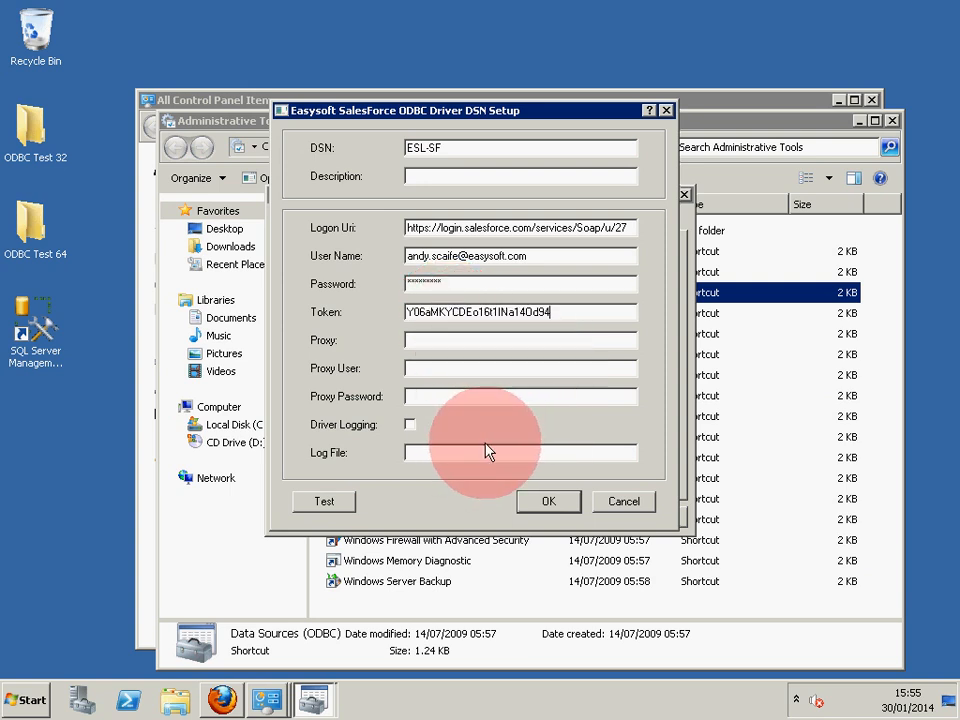
Test the ESL-SF connection to Salesforce successfully and save the data source.
left_click(341, 506)
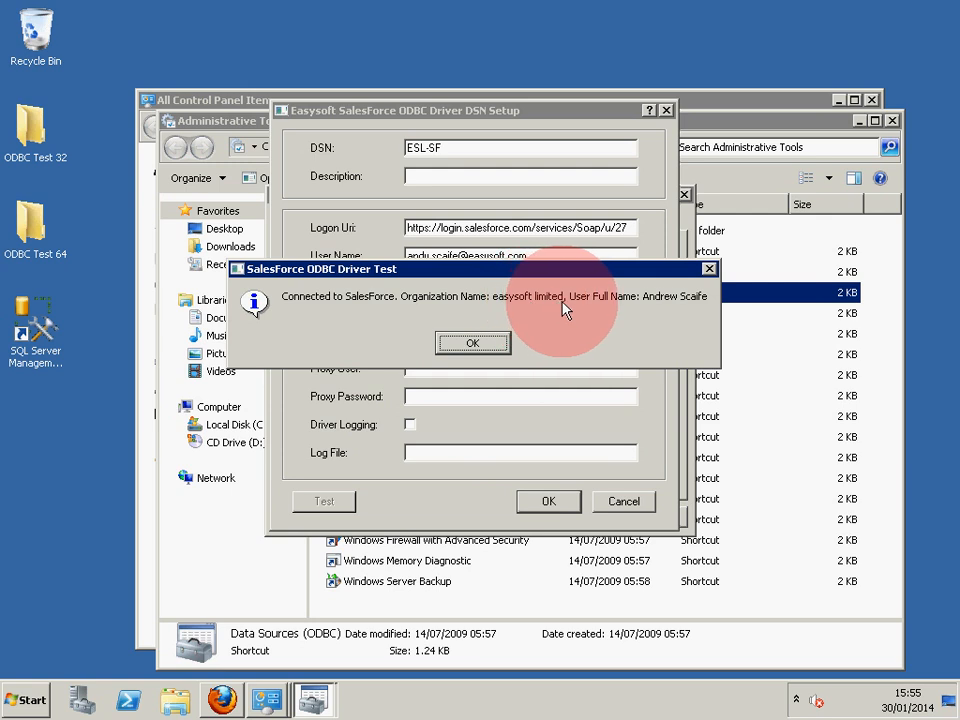
left_click(497, 346)
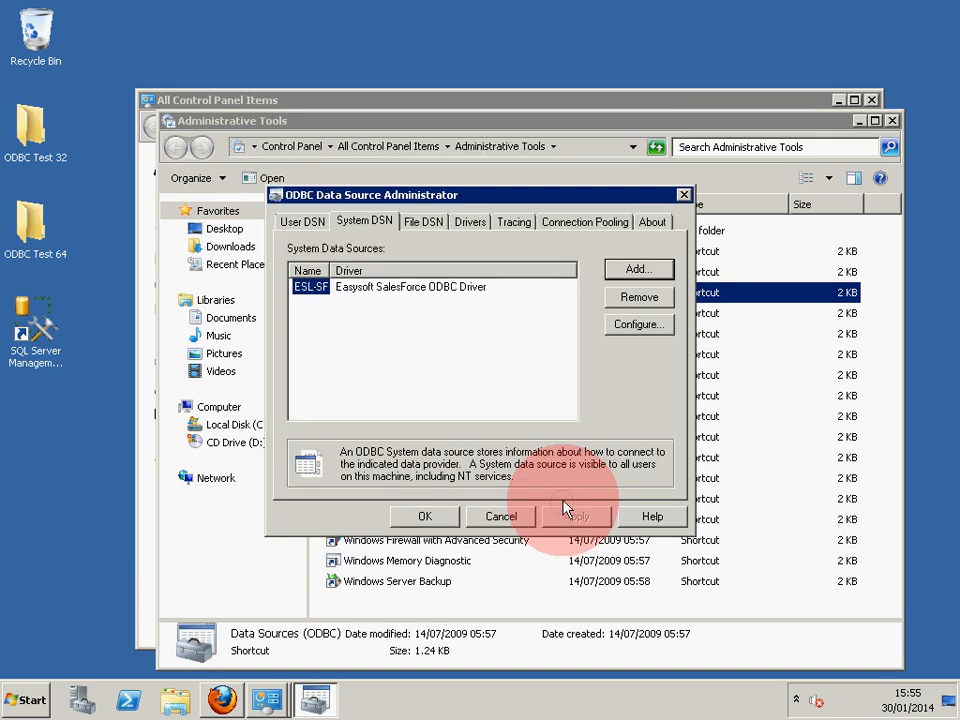
left_click(430, 525)
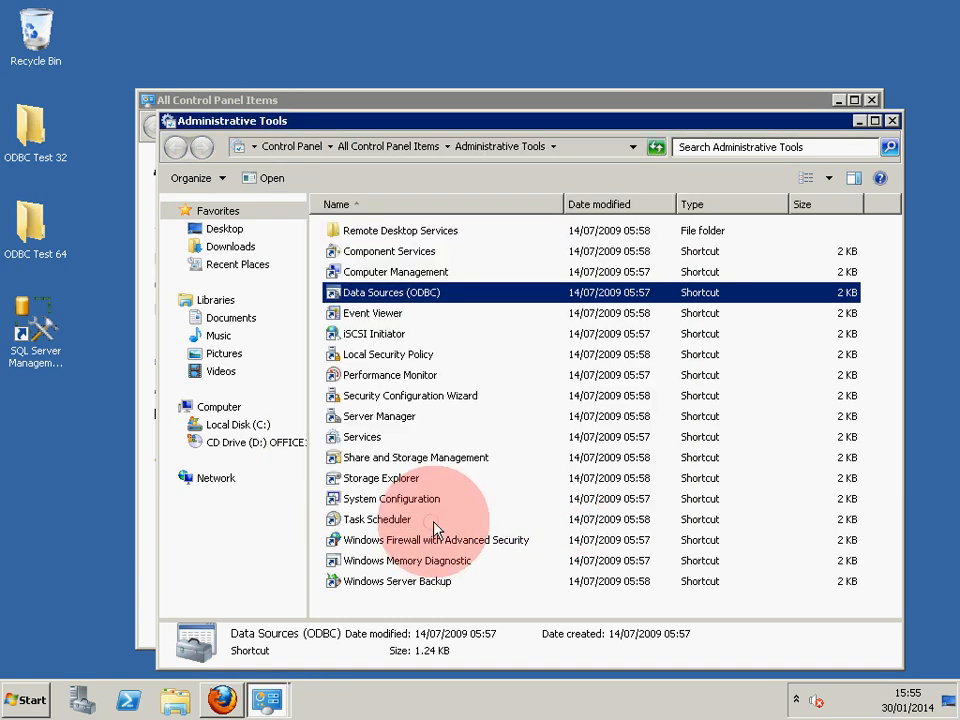
Close the Administrative Tools and Control Panel windows.
left_click(879, 127)
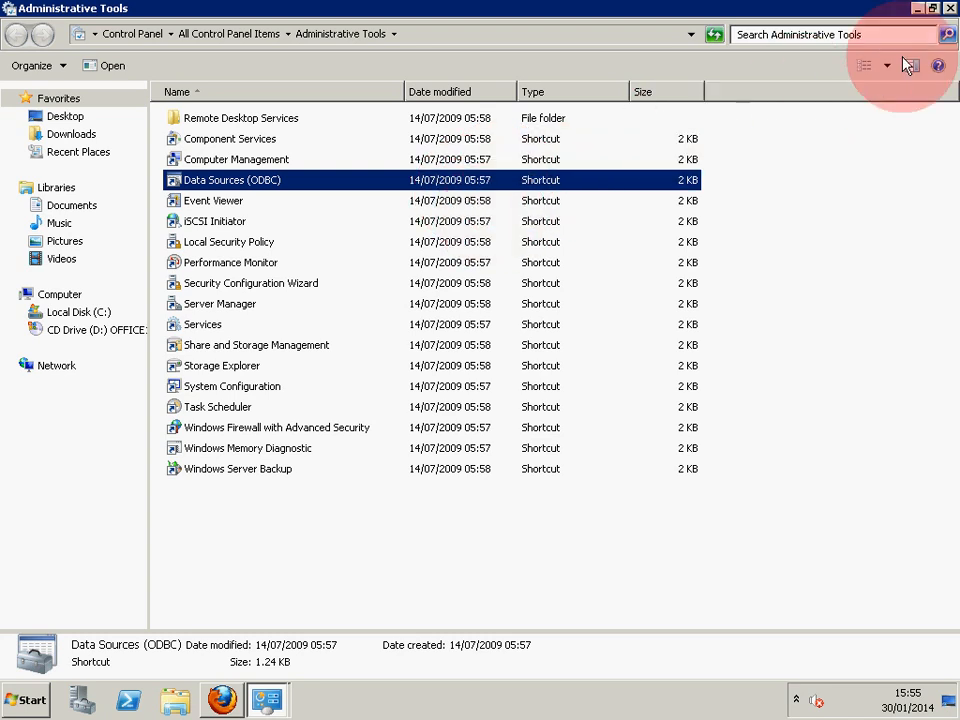
left_click(950, 9)
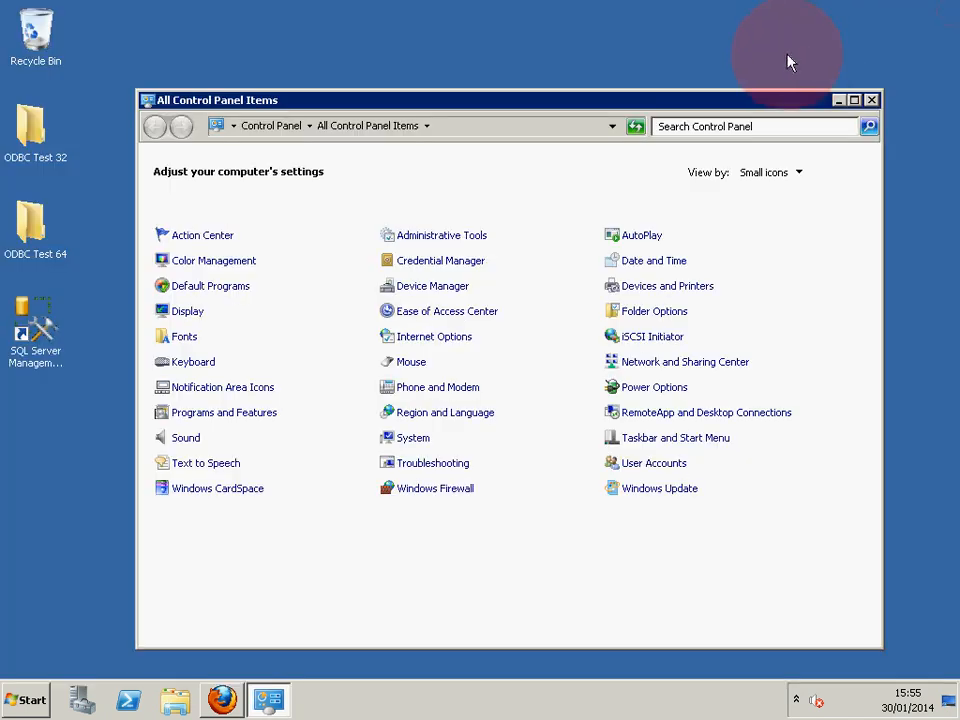
left_click(871, 100)
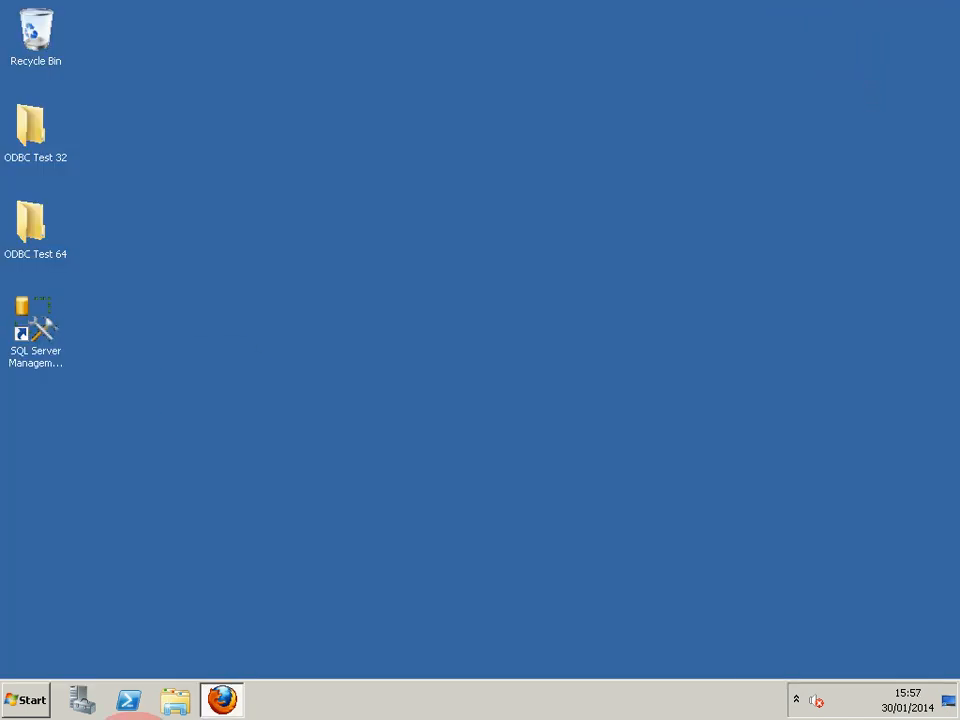
left_click(35, 335)
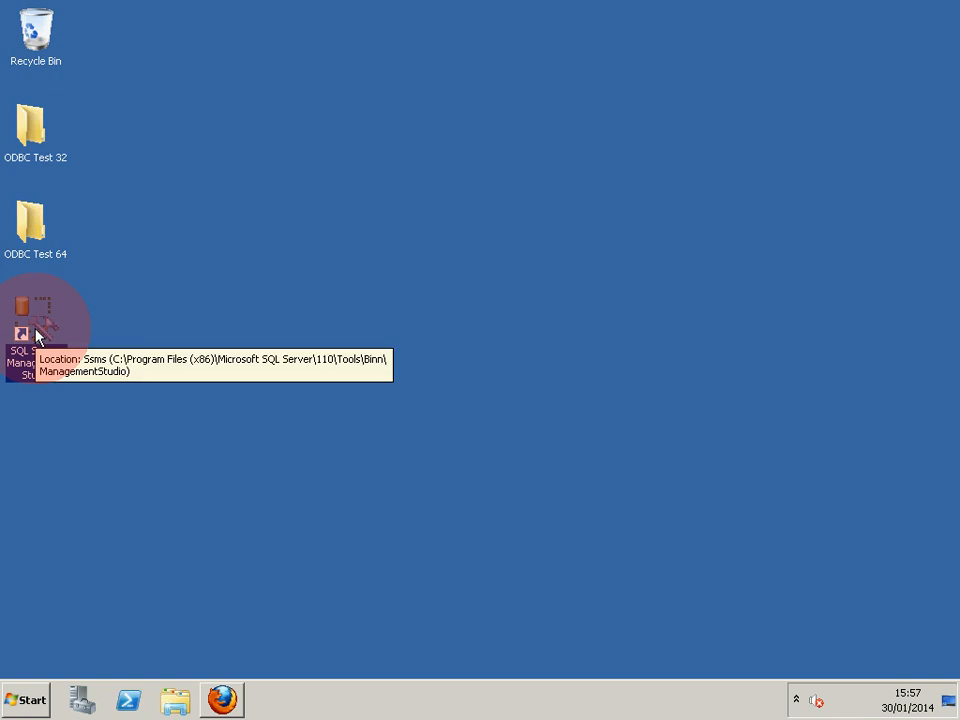
Launch SQL Server Management Studio, connect to SQLSRV2012, and restart the SQL Server service.
double_click(37, 334)
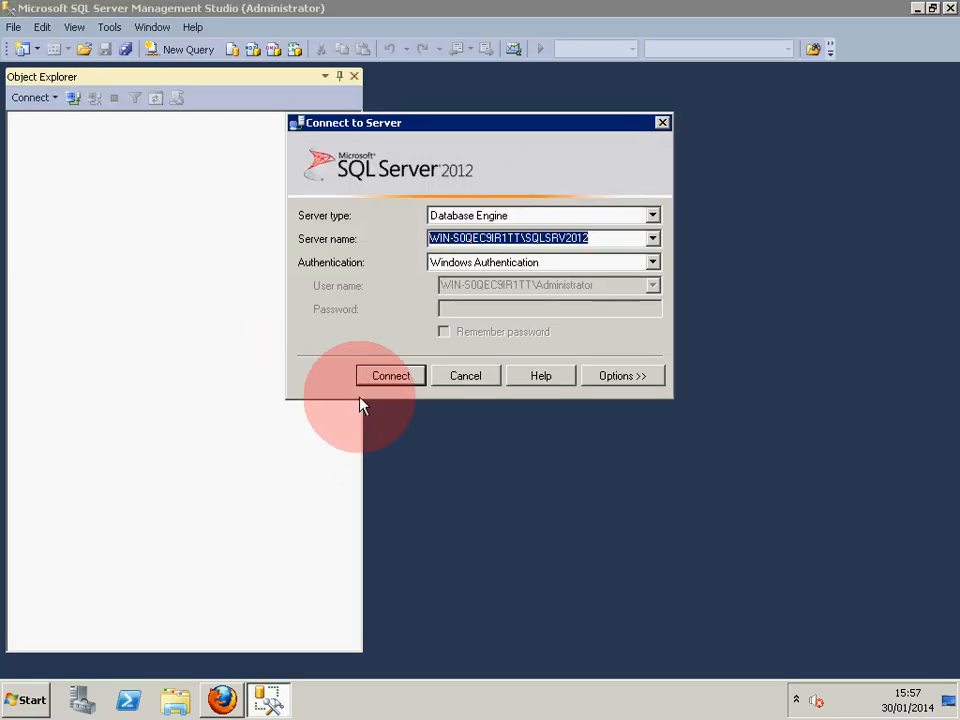
left_click(386, 379)
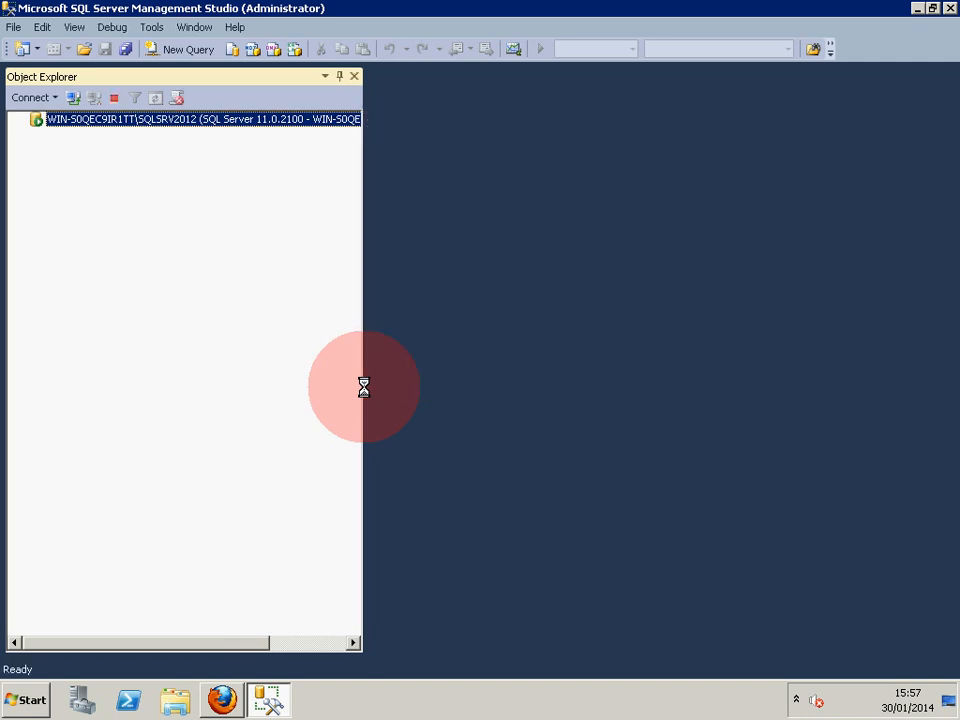
right_click(134, 121)
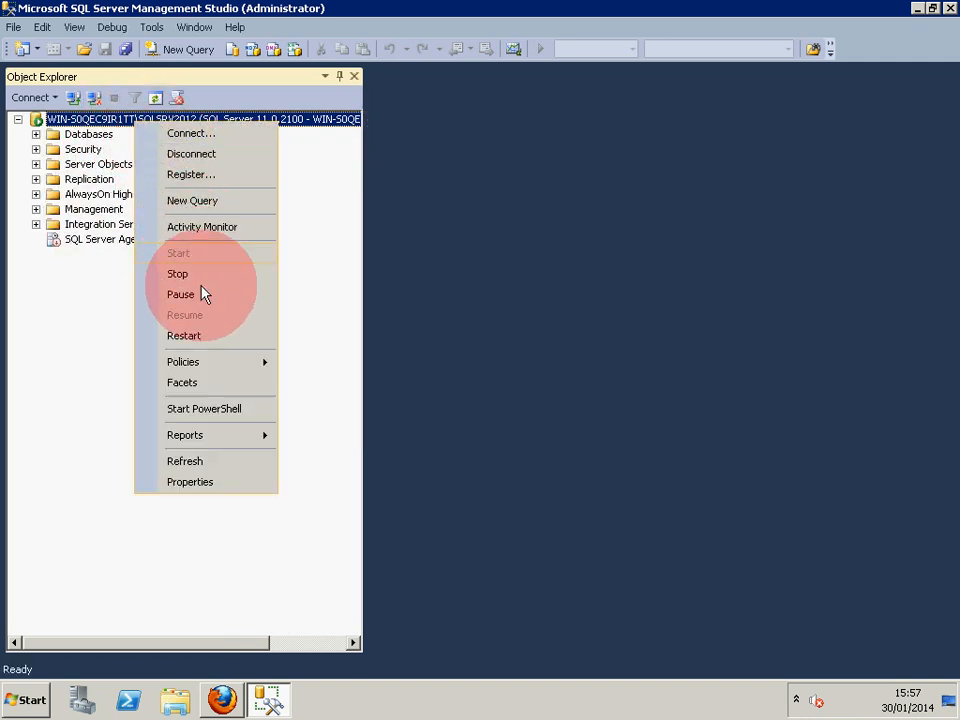
left_click(207, 337)
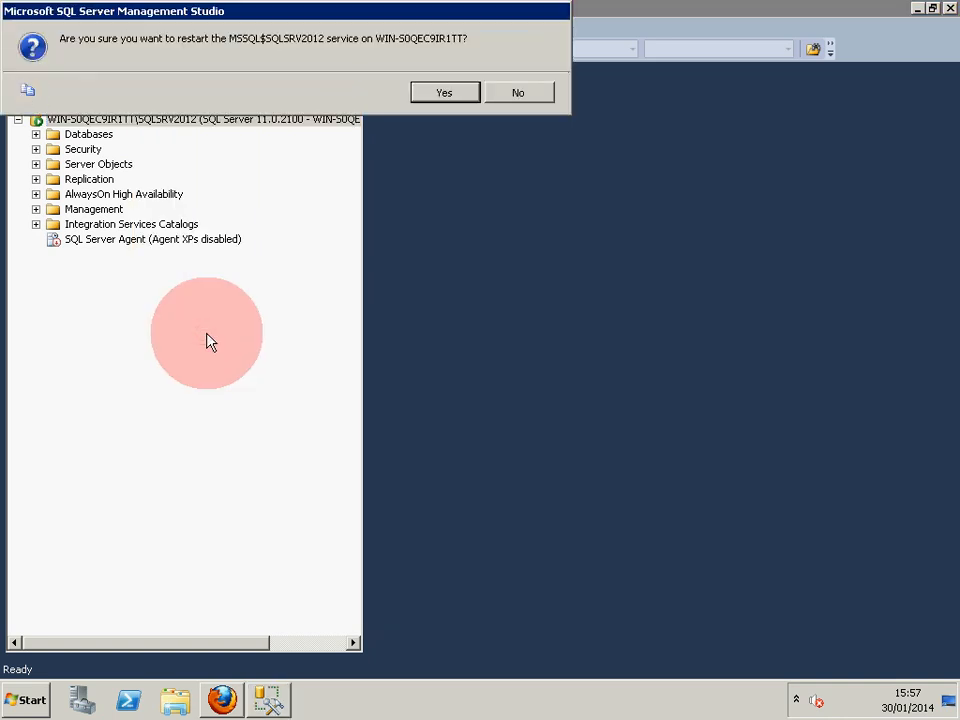
left_click(444, 94)
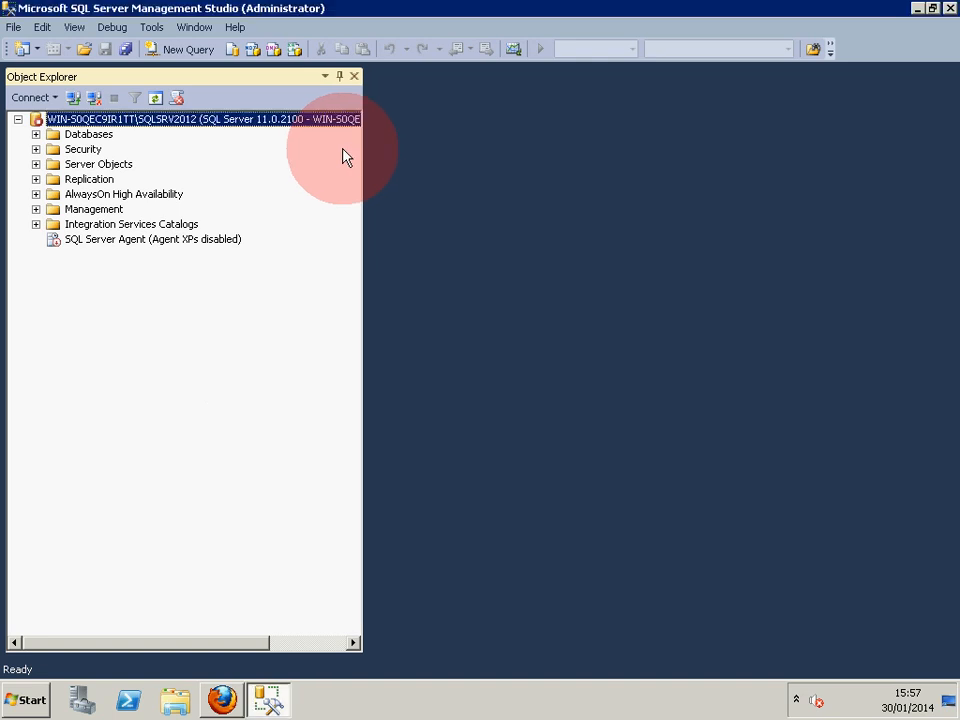
Expand Server Objects > Linked Servers > Providers to list the eight providers, including MSDASQL.
left_click(36, 164)
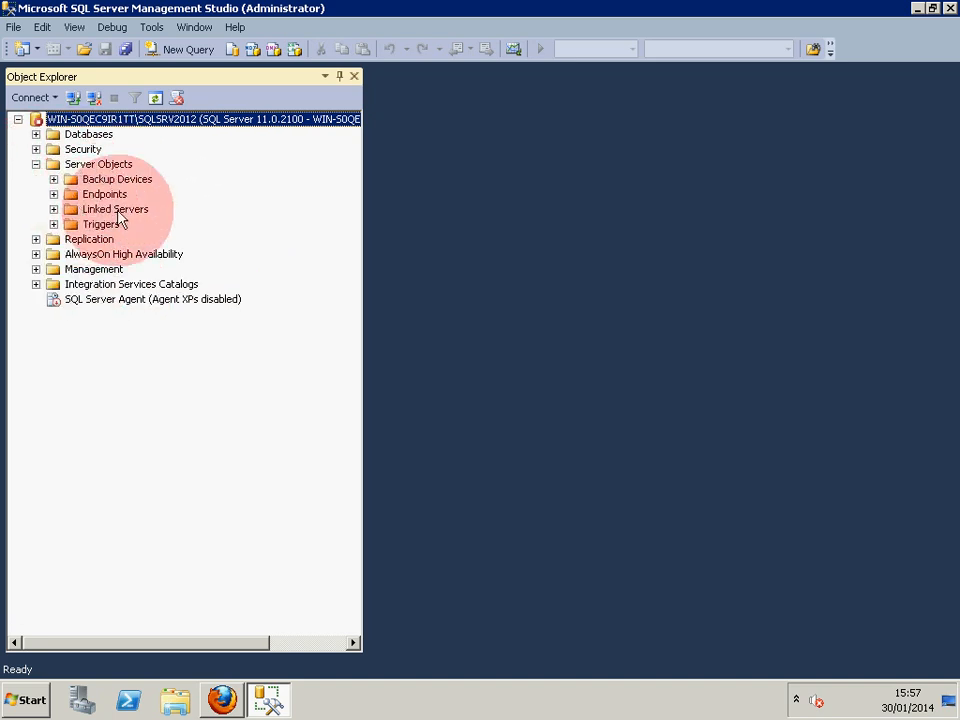
left_click(54, 209)
left_click(71, 224)
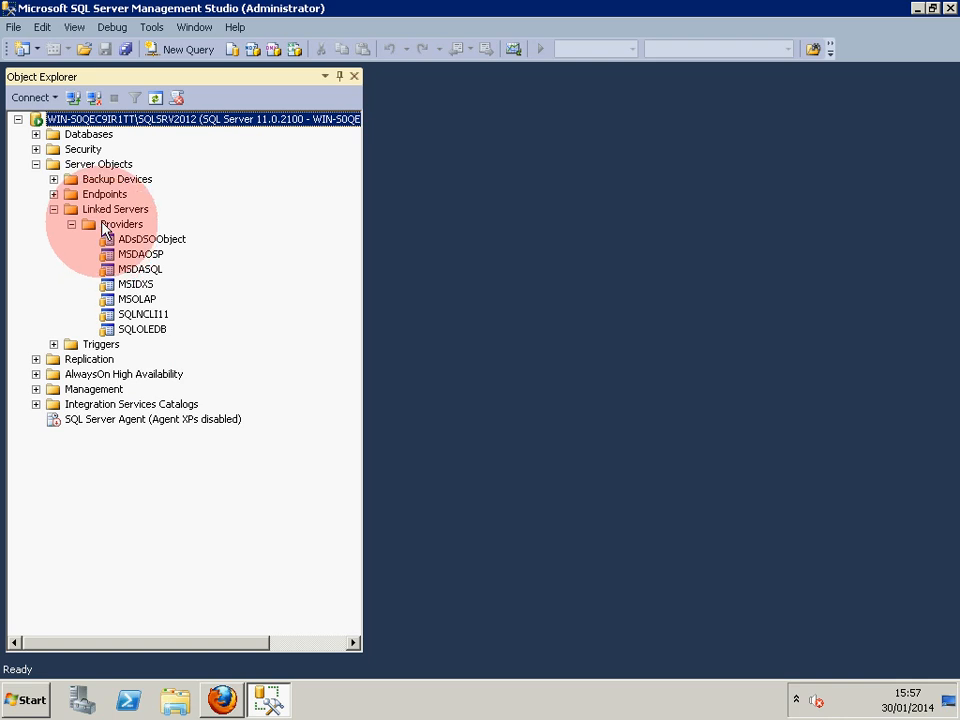
right_click(101, 213)
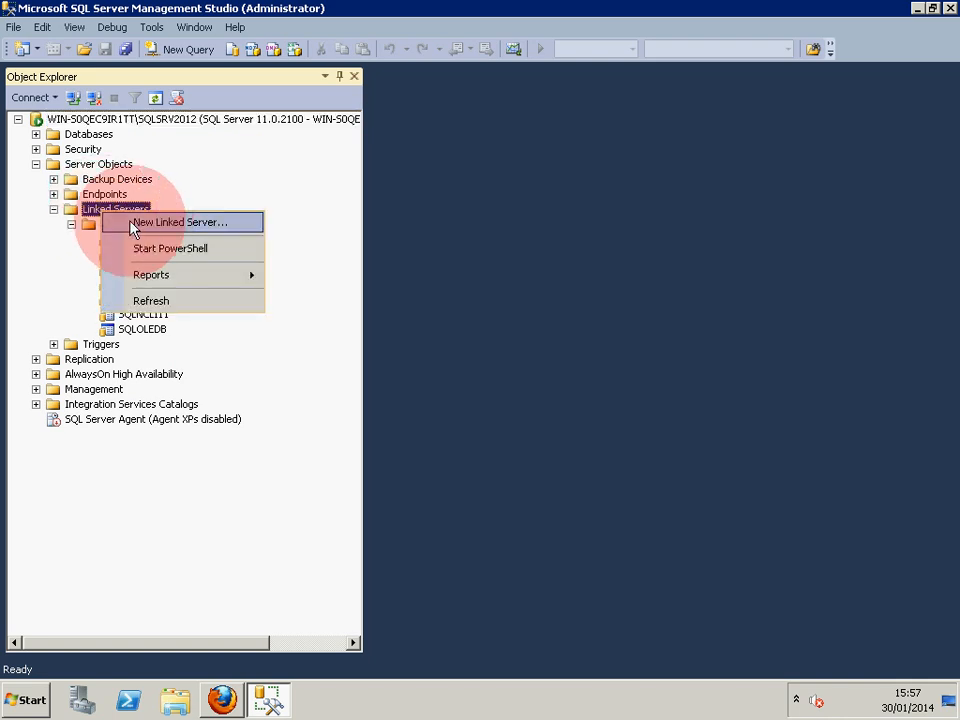
Create linked server ESL using Microsoft OLE DB Provider for ODBC Drivers with data source ESL-SF.
left_click(143, 226)
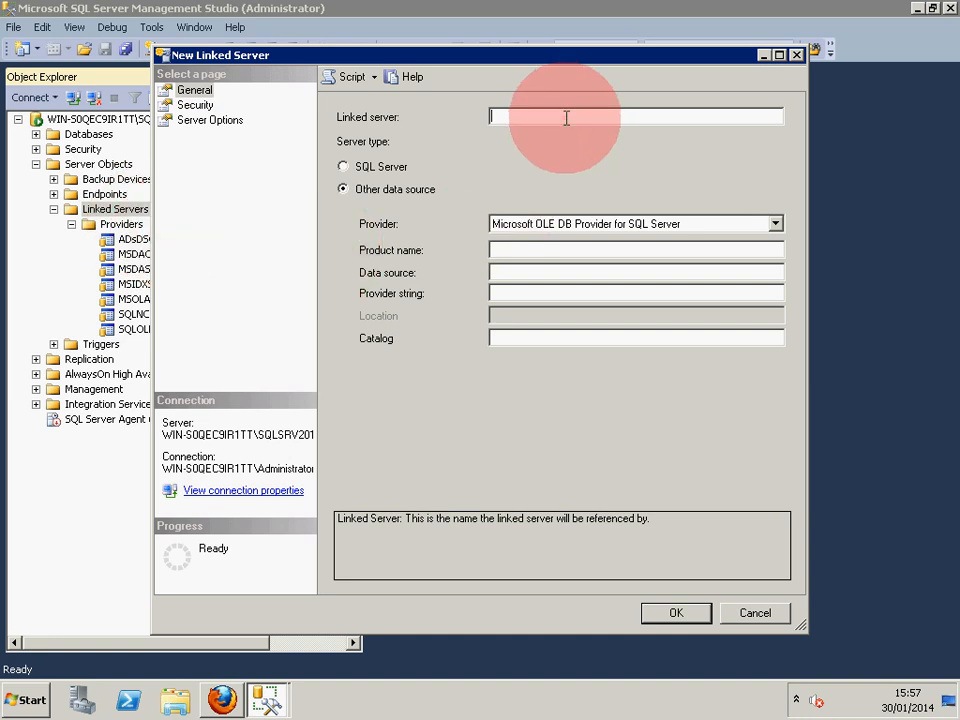
left_click(566, 118)
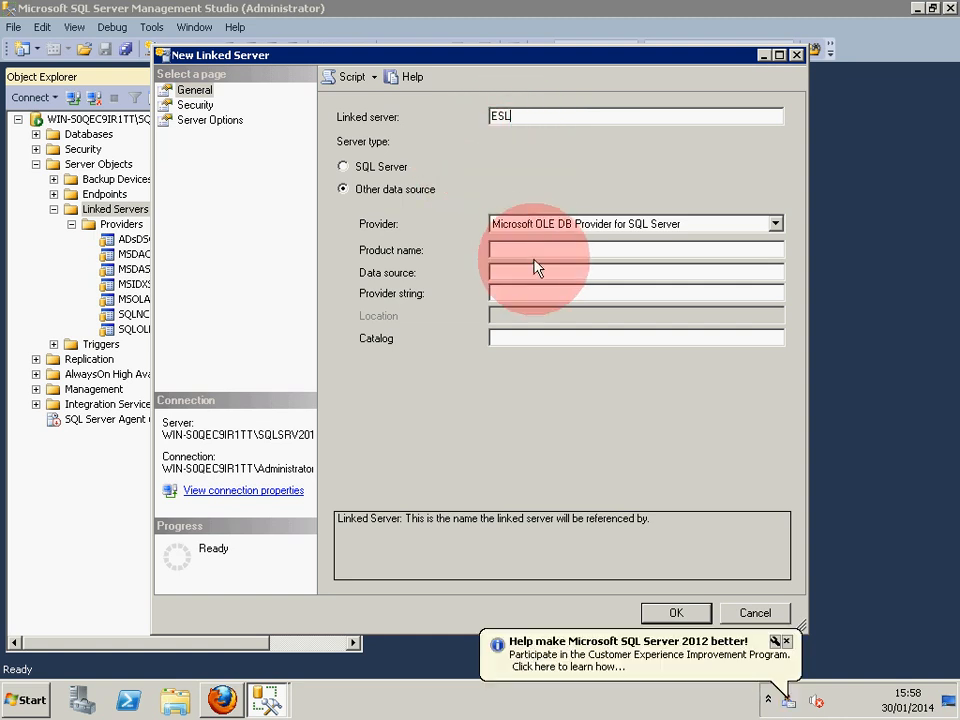
left_click(546, 230)
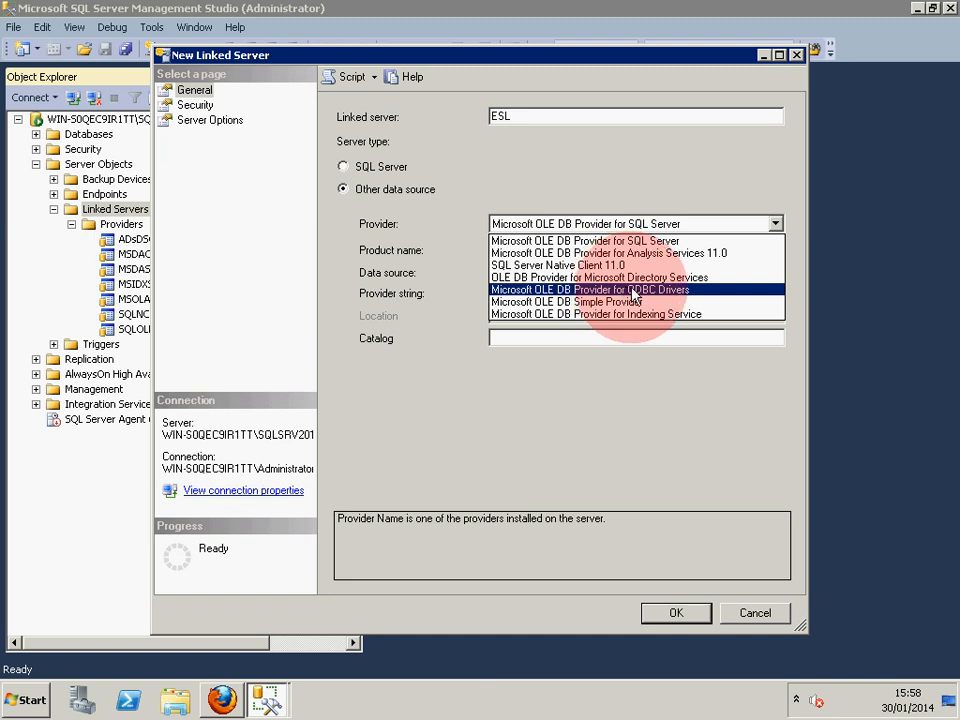
left_click(684, 292)
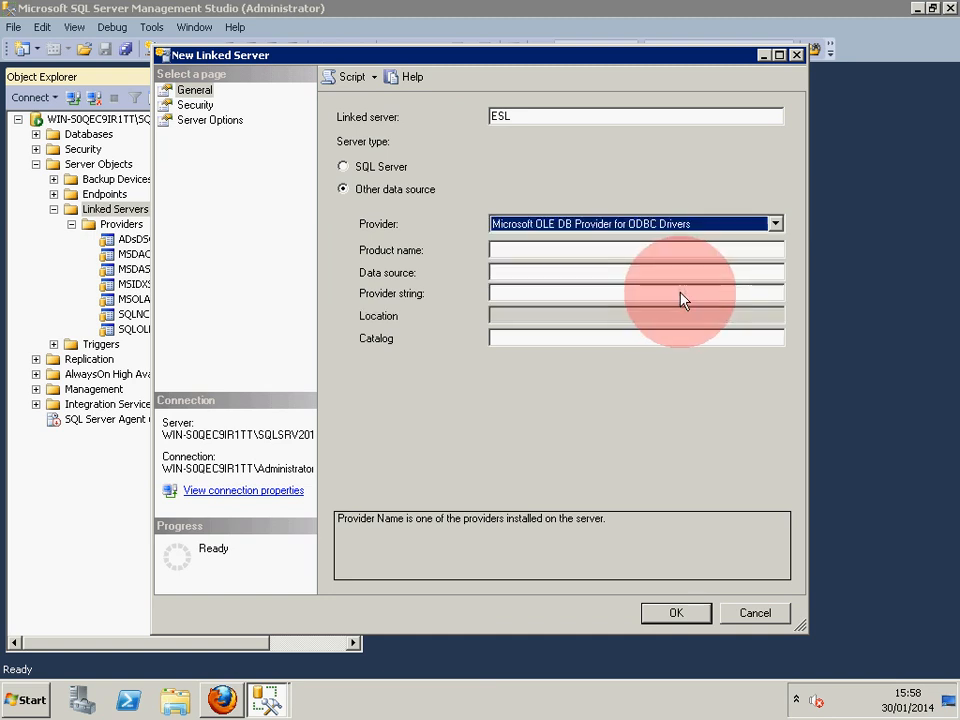
left_click(566, 272)
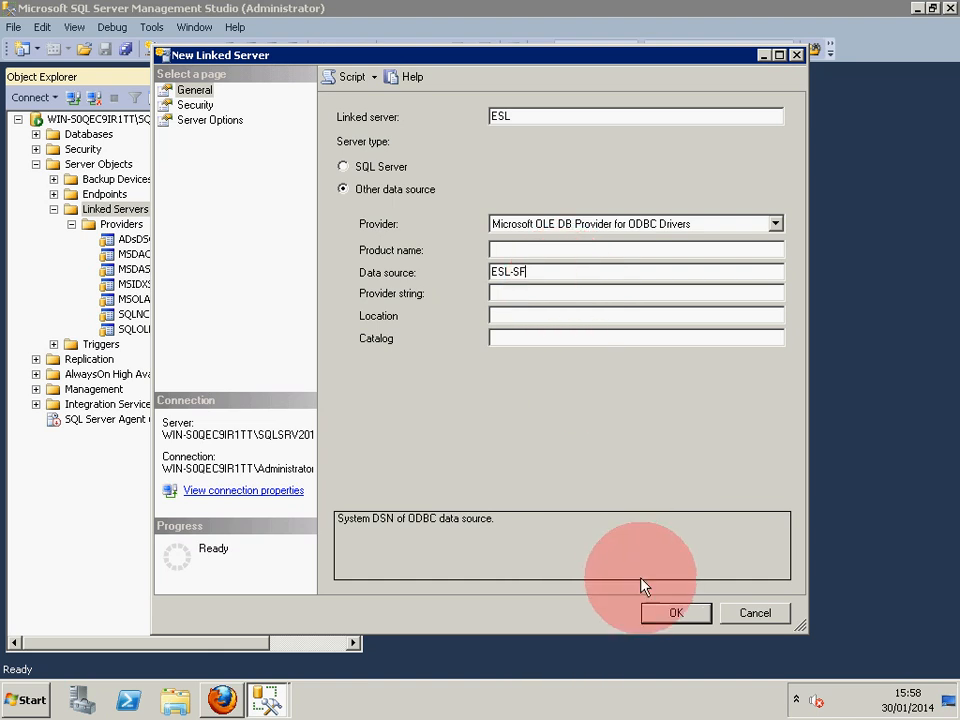
left_click(673, 618)
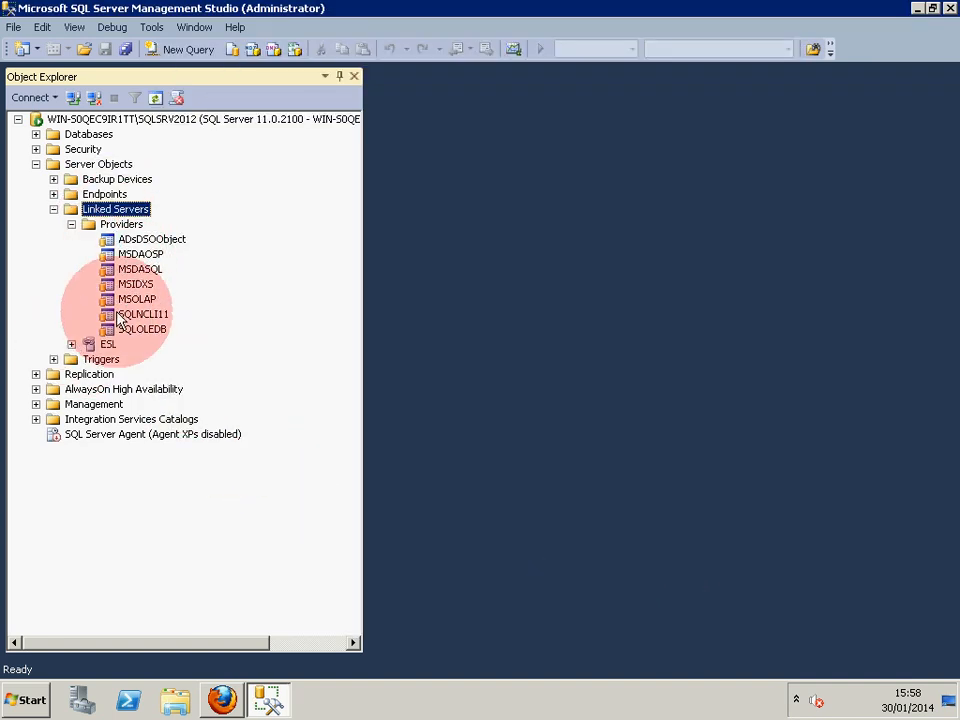
Expand ESL > Catalogs > SF > Tables to show tables like DBO.Account, and start a blank query.
left_click(71, 344)
left_click(89, 359)
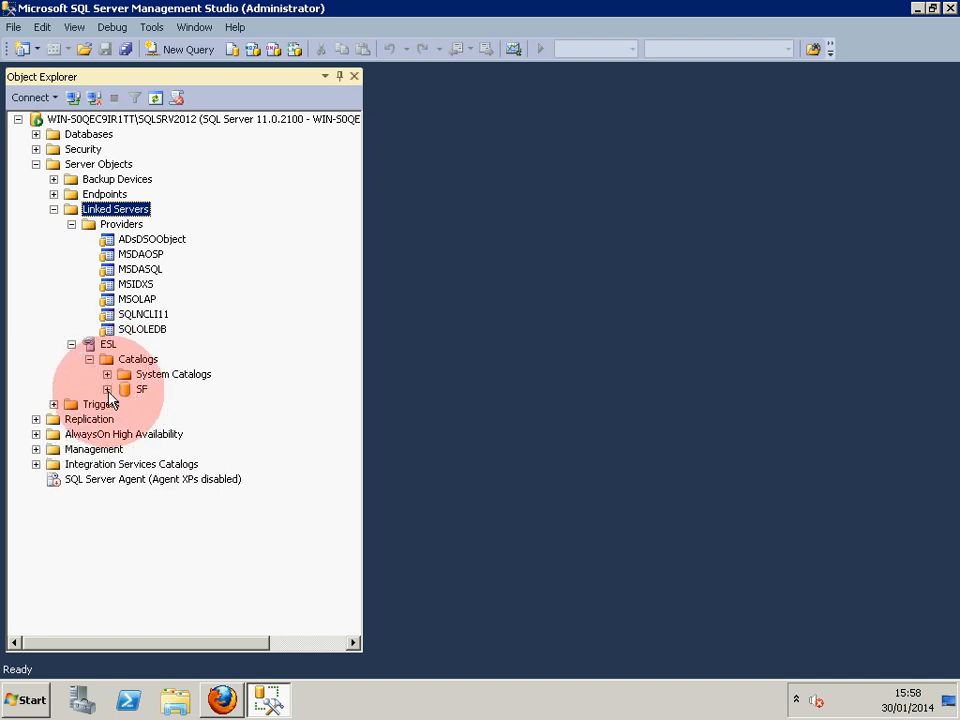
left_click(107, 389)
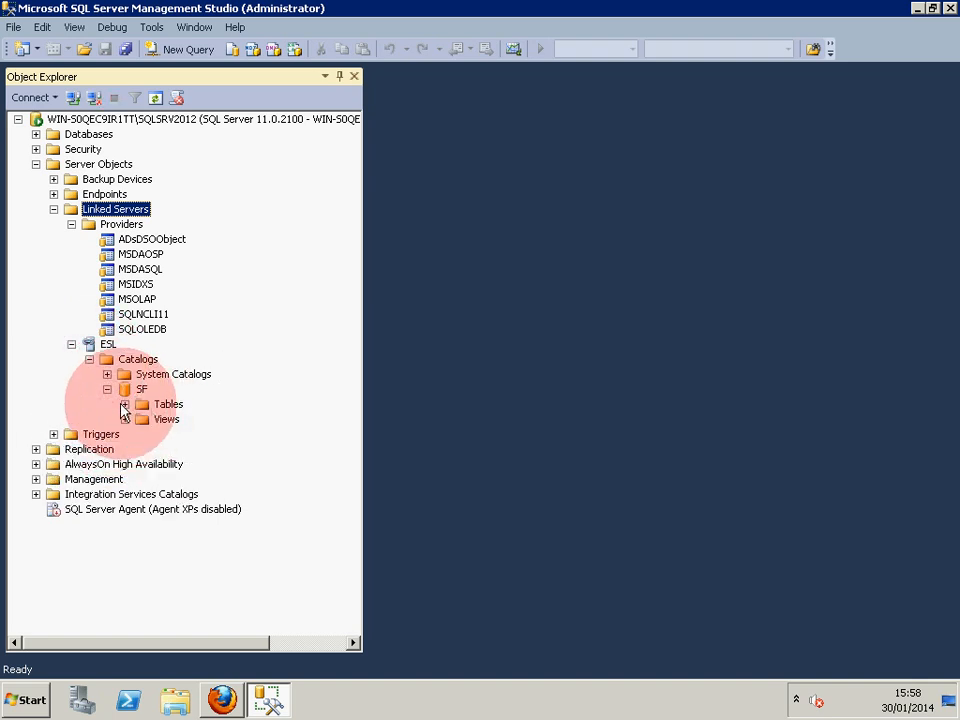
left_click(124, 404)
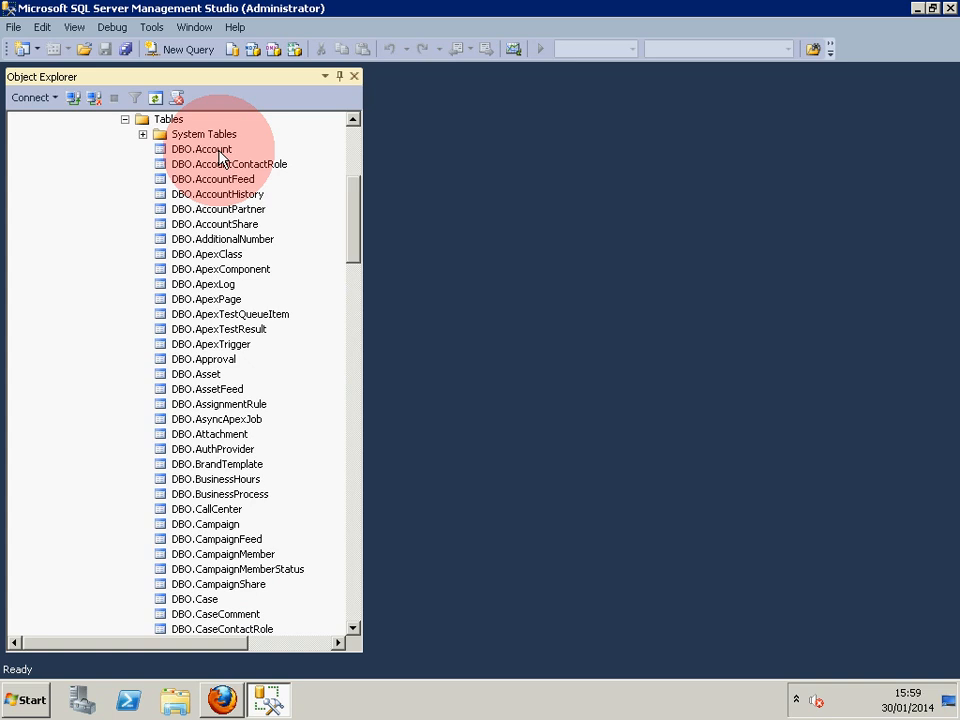
left_click(180, 58)
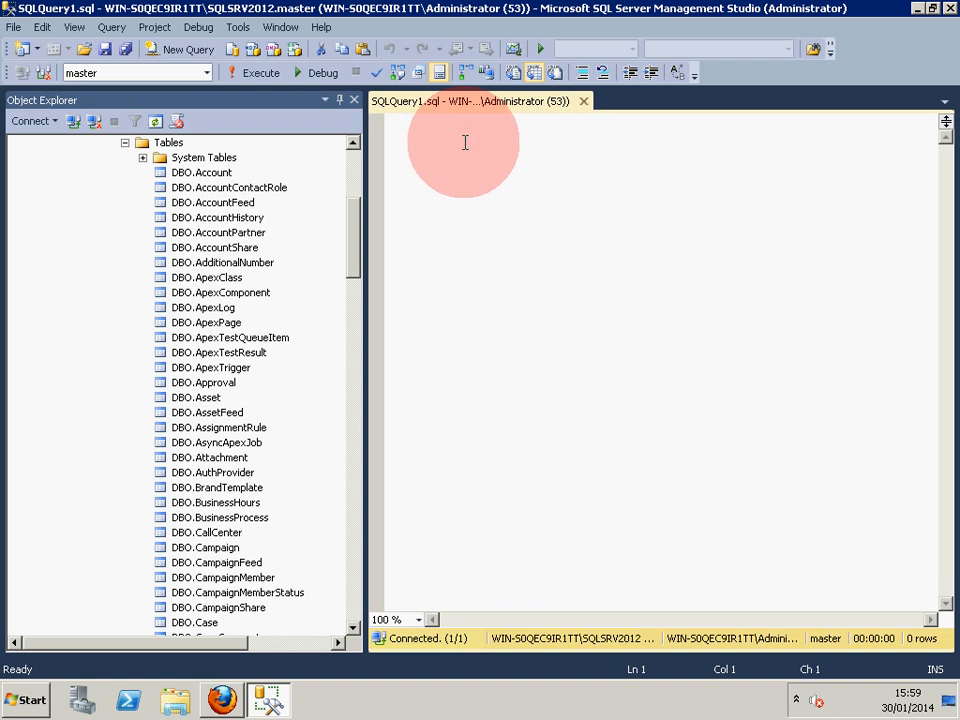
Run select * from [ESL].[SF].[DBO].[Account] to return the 13 account rows.
type("select")
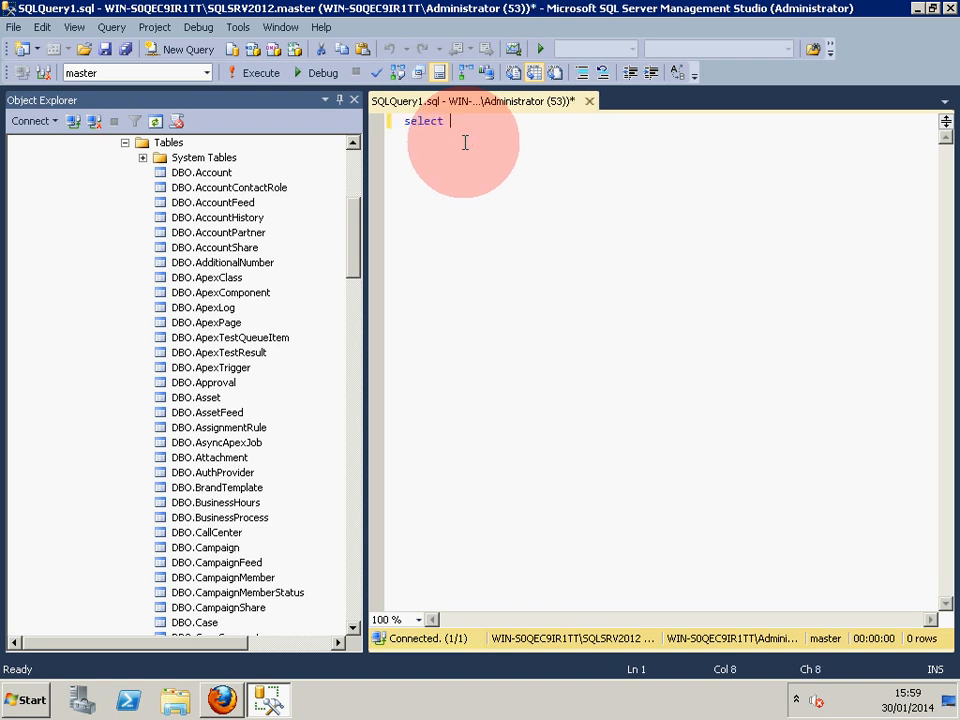
type(" * from [ESL")
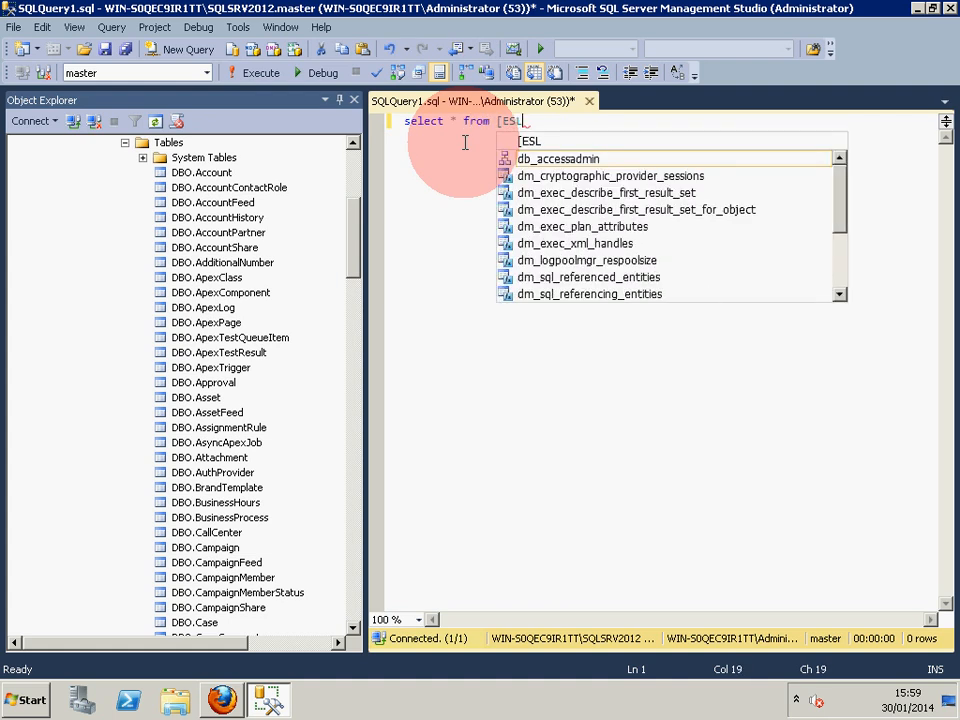
type("]")
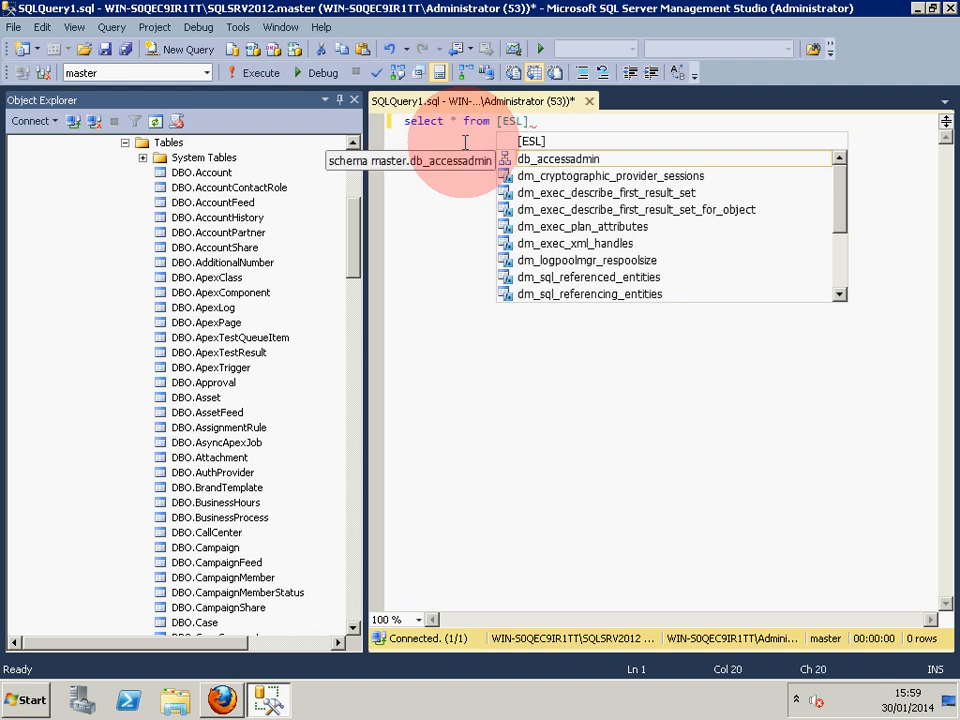
type(".")
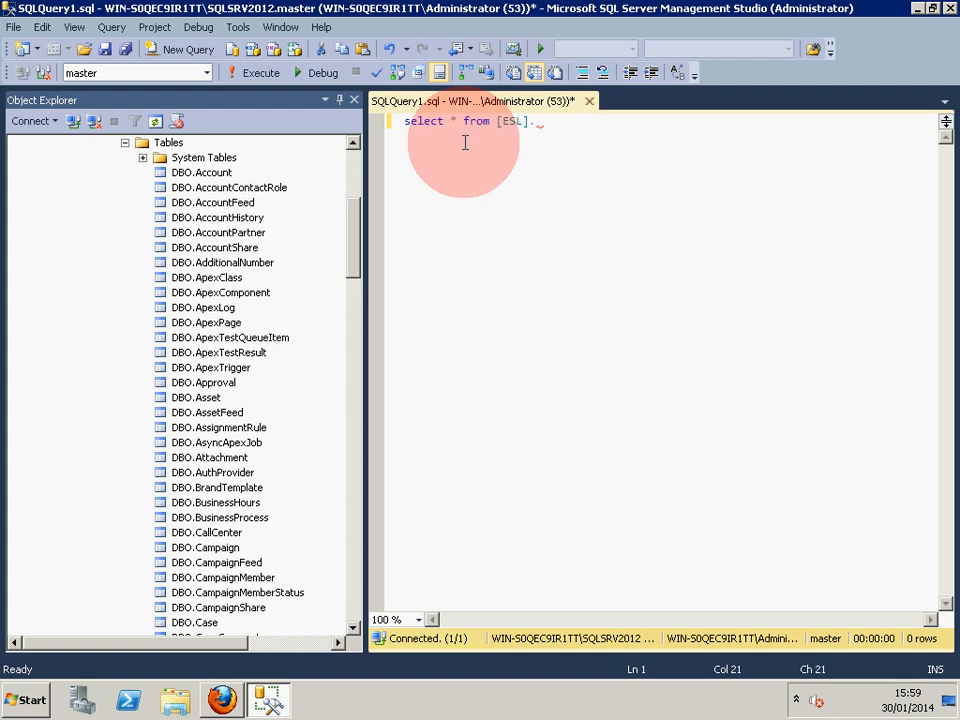
type("[SF].[DBO]")
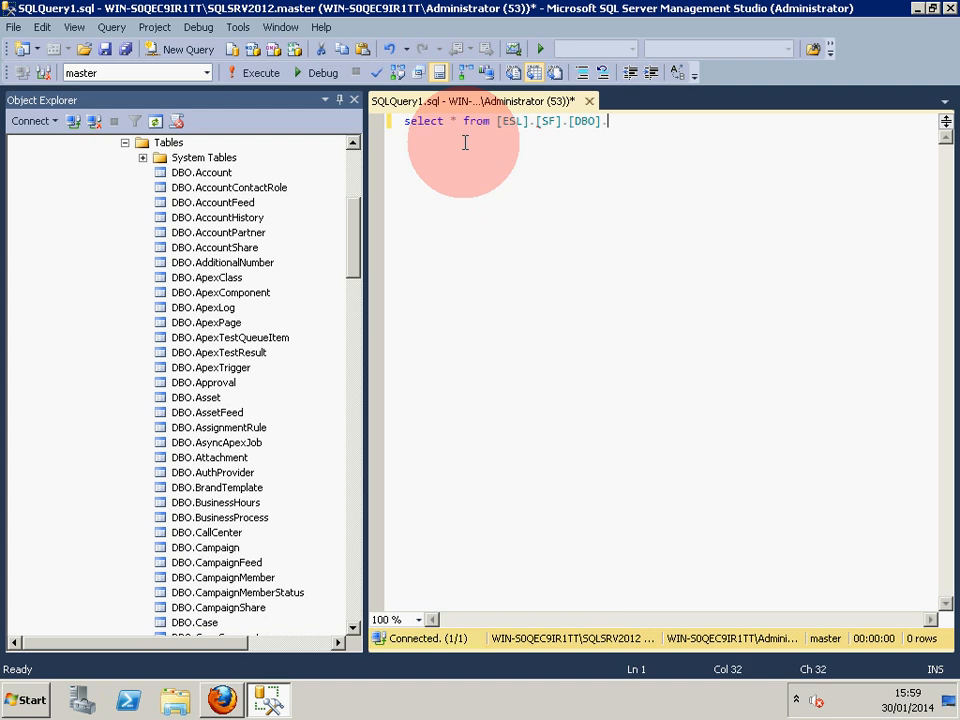
type(".[Account]")
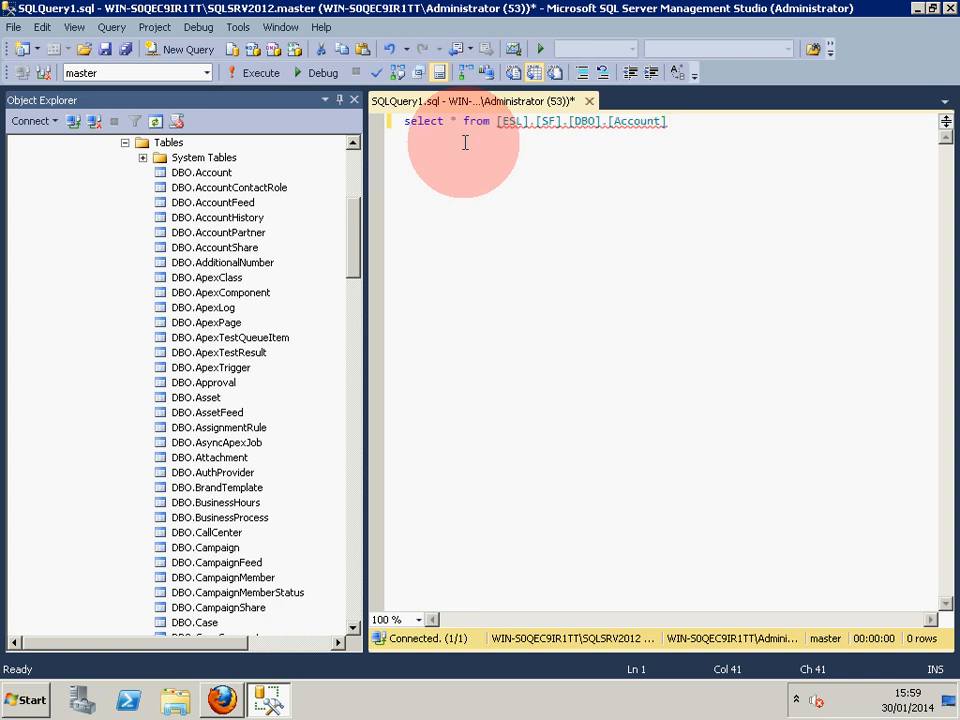
left_click(262, 74)
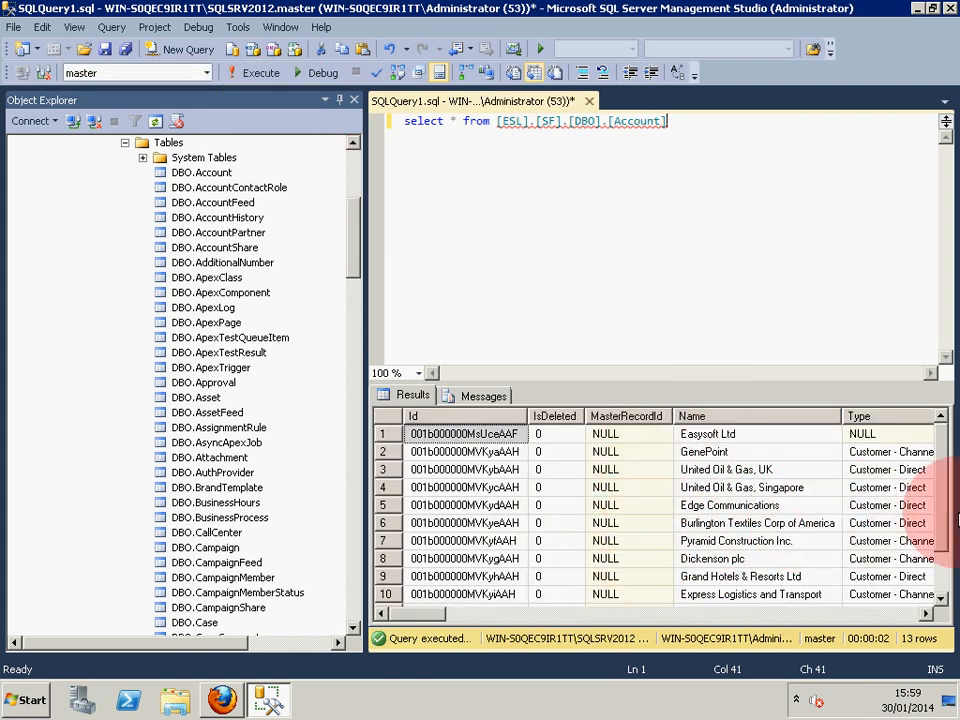
mouse_move(942, 519)
left_mouse_down()
mouse_move(945, 578)
mouse_move(943, 519)
left_mouse_up()
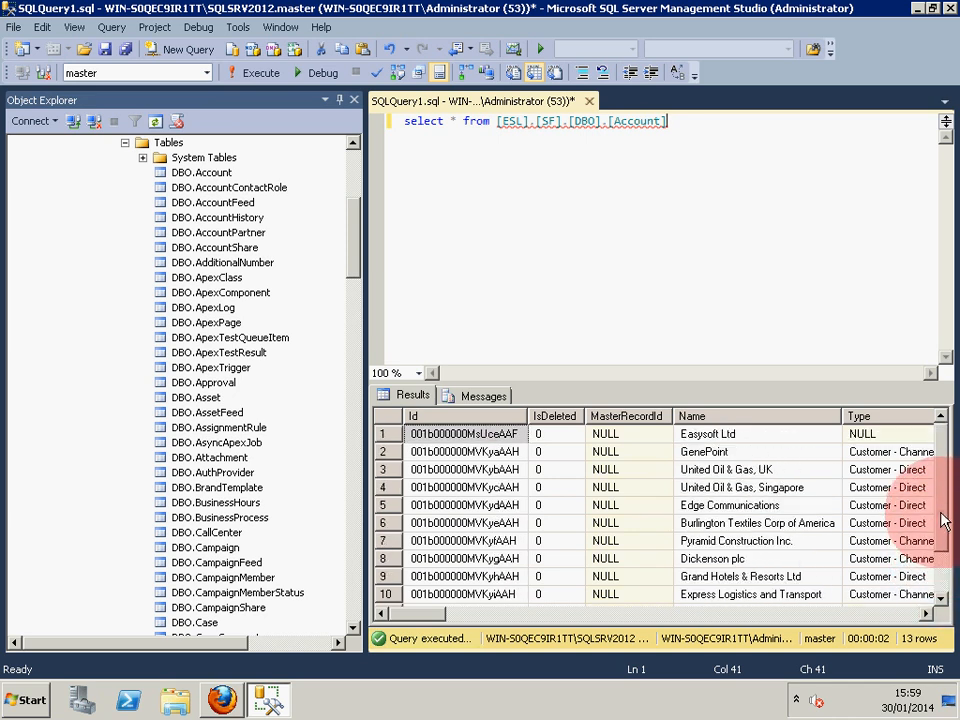